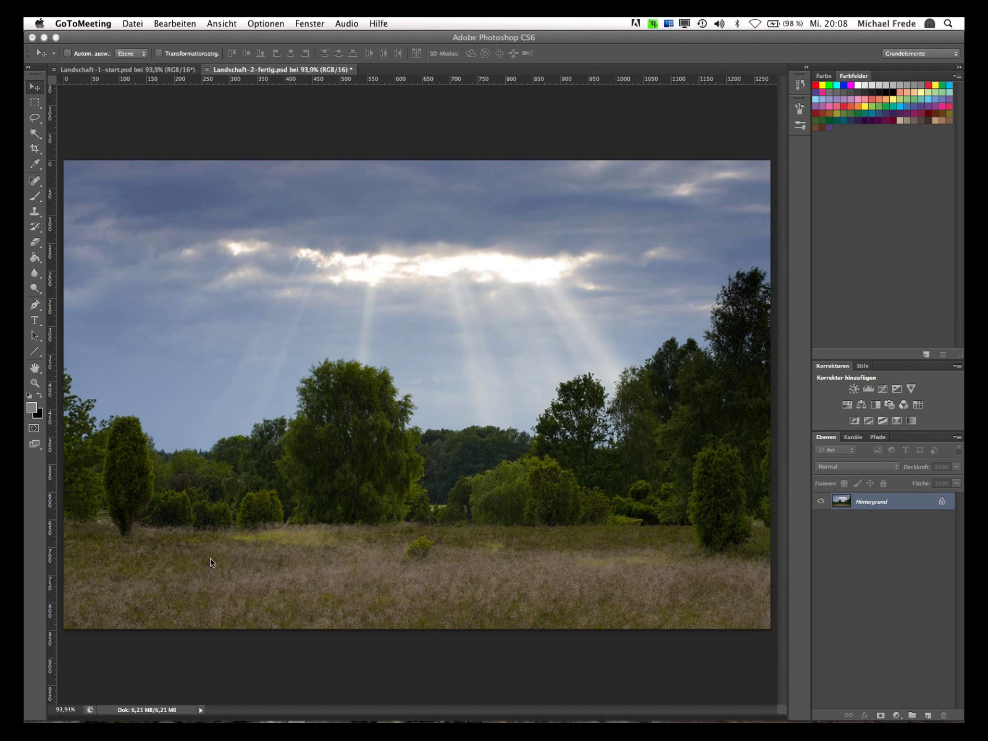
Move the Nik filter palette to the edge of the image, launch Color Efex Pro 4 and maximize its window
click(418, 117)
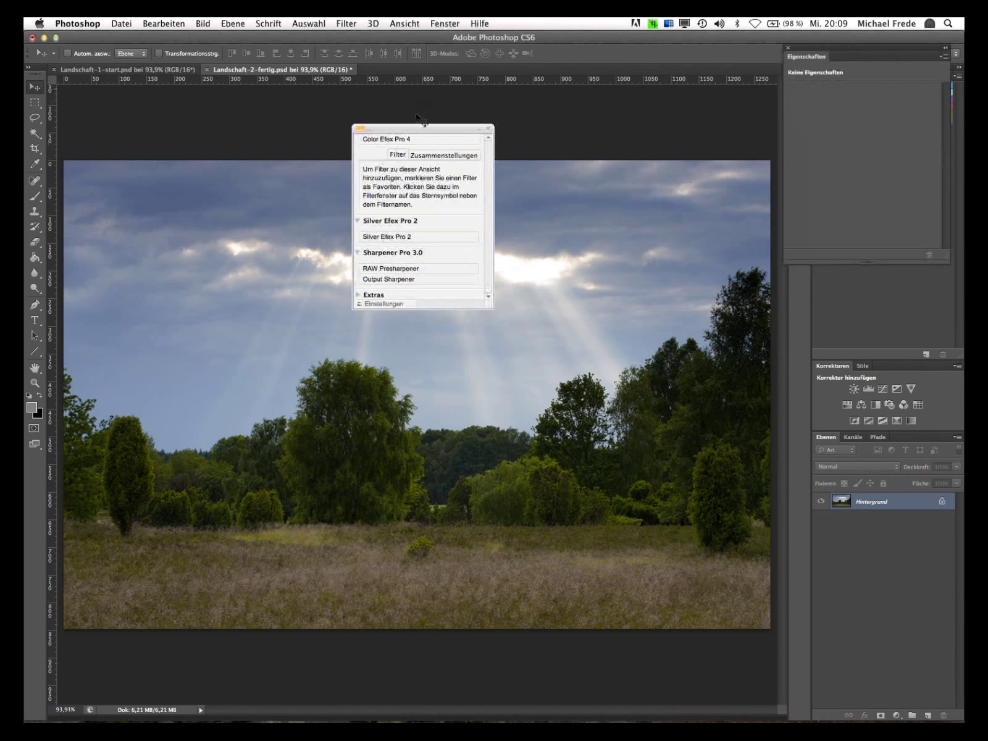
drag(371, 129, 148, 111)
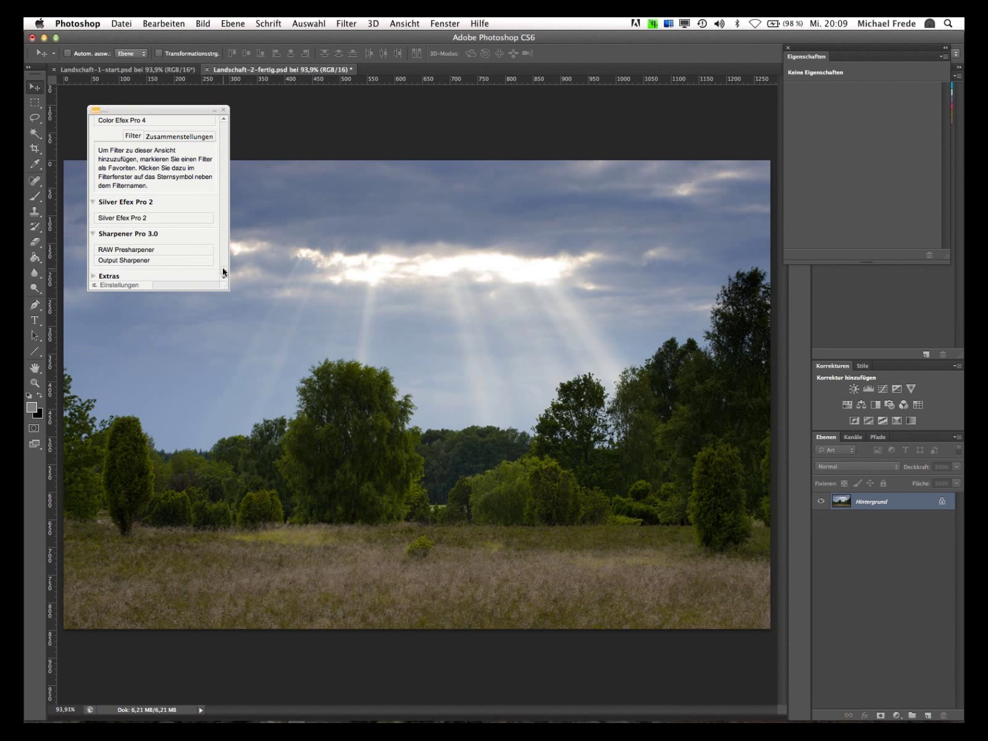
scroll(223, 269, up, 2)
click(155, 129)
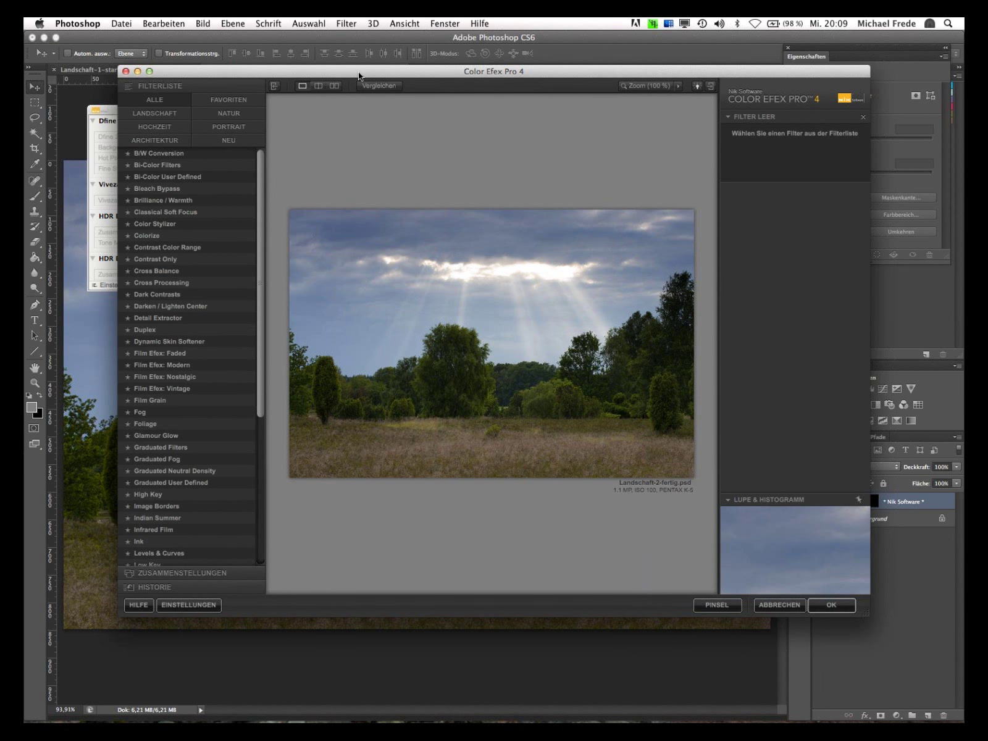
drag(358, 72, 289, 72)
drag(868, 615, 949, 673)
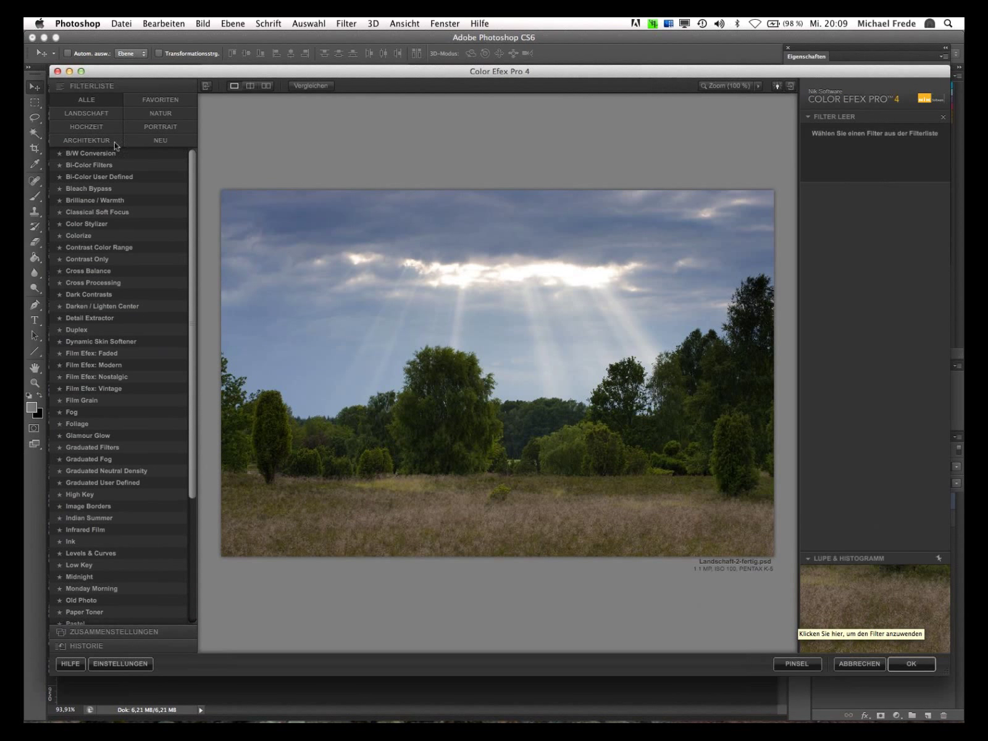
click(80, 72)
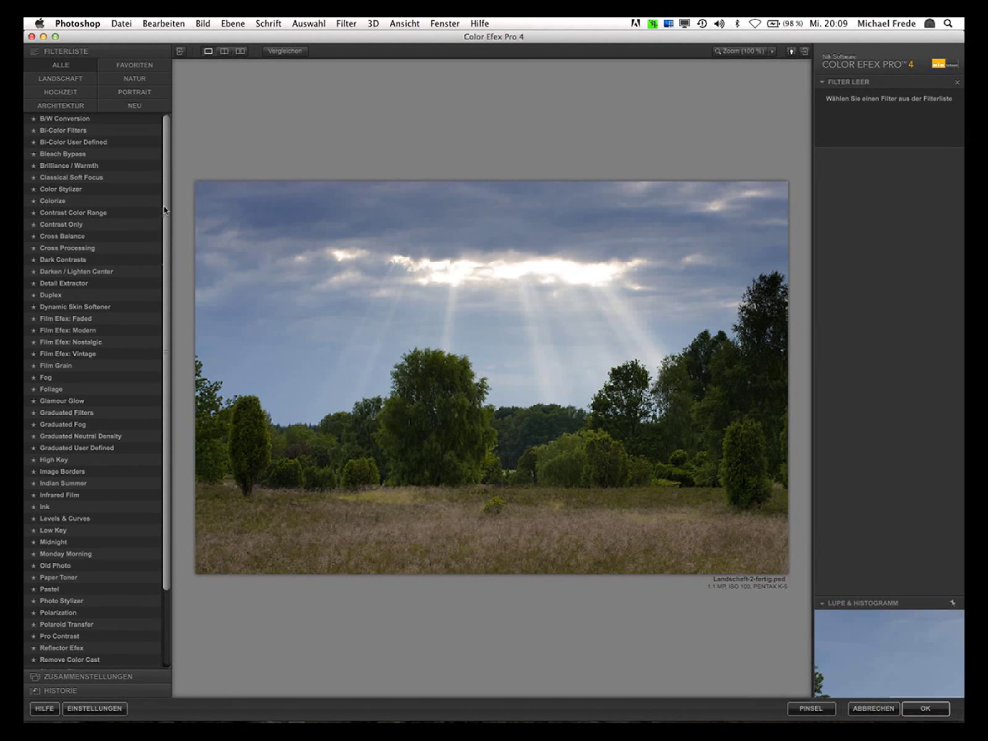
Load the Monday Morning filter onto the landscape with the Farbset option Neutral
drag(165, 206, 160, 301)
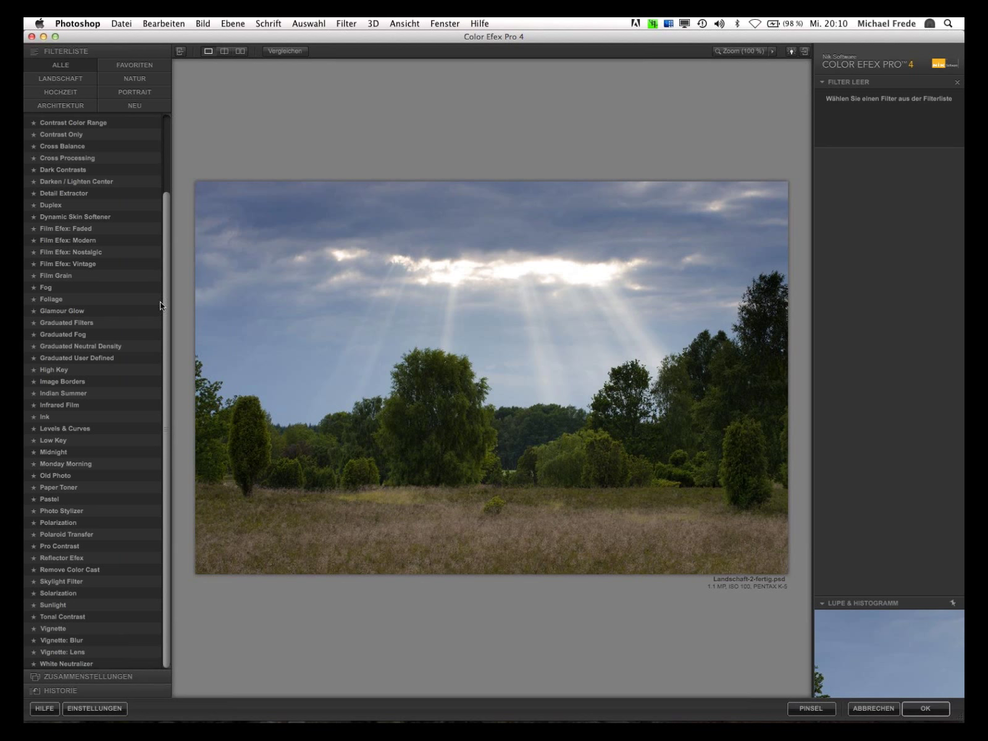
click(73, 465)
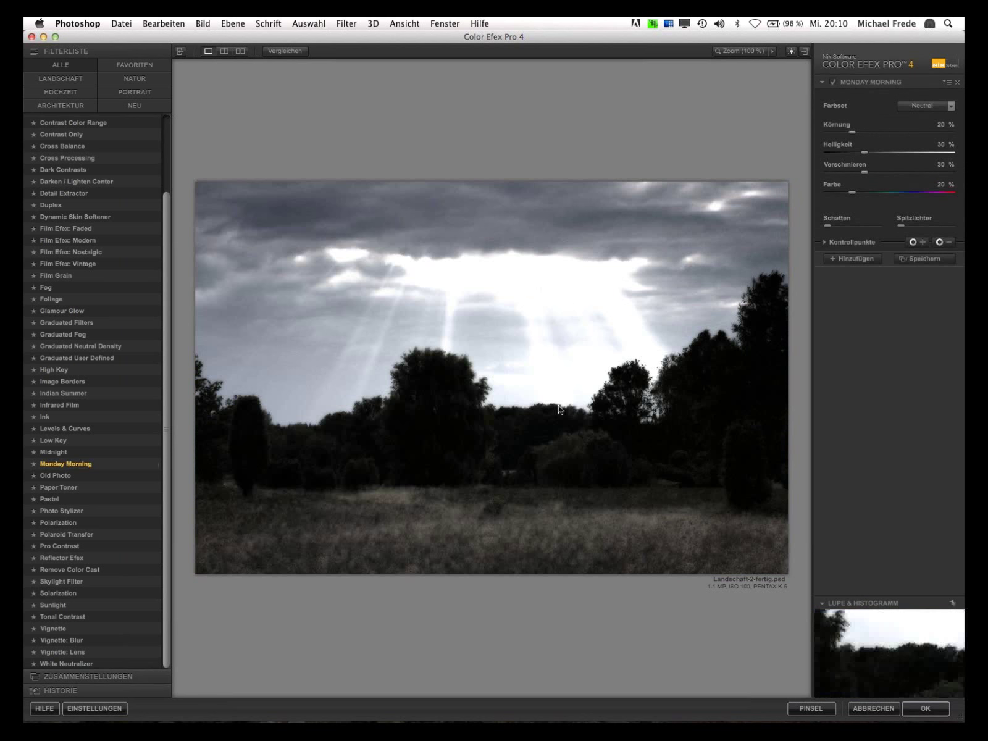
click(952, 106)
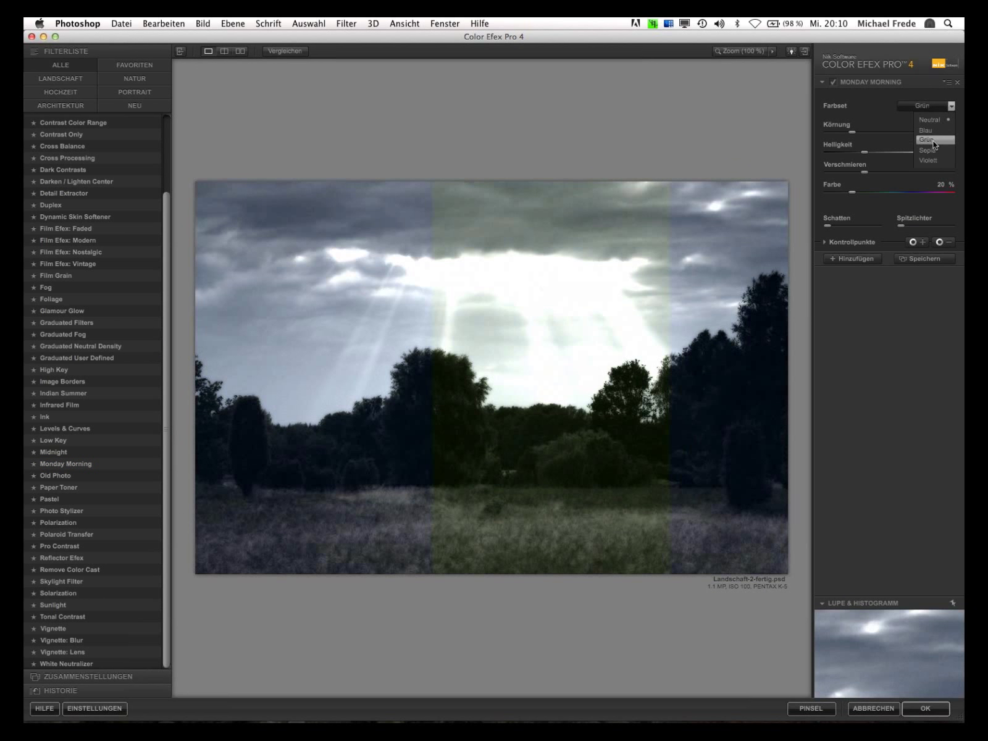
click(933, 121)
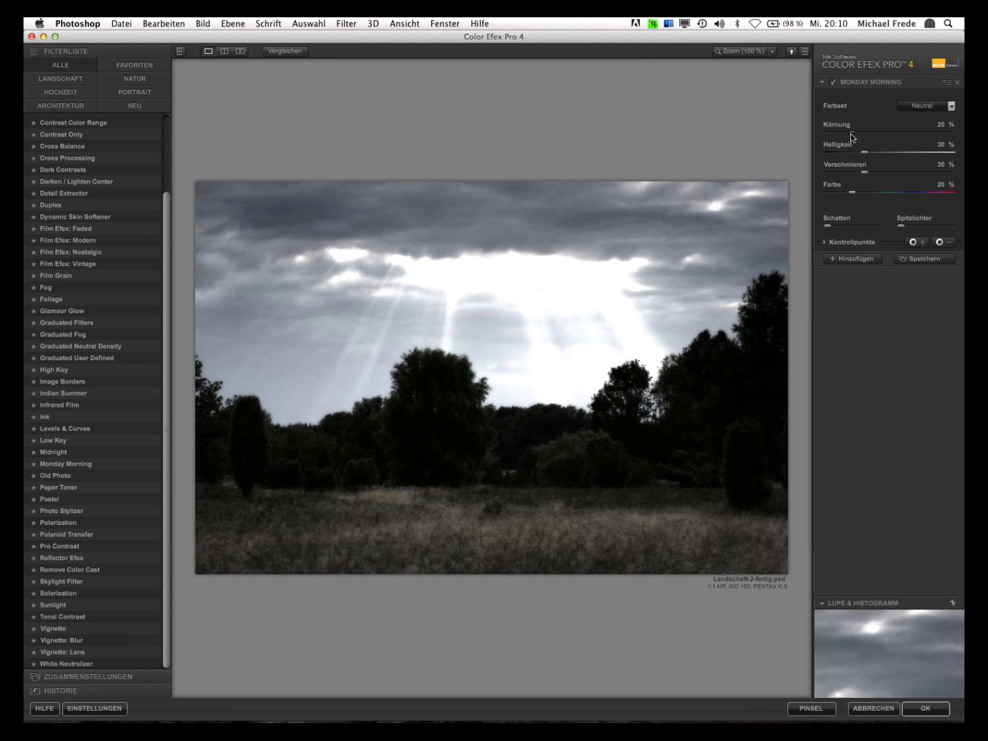
Set Monday Morning's Körnung to 0 %, Helligkeit to 77 %, Verschmieren to 100 % and Farbe to 93 %, and raise Schatten slightly
drag(851, 133, 846, 137)
drag(834, 139, 826, 133)
drag(864, 172, 934, 179)
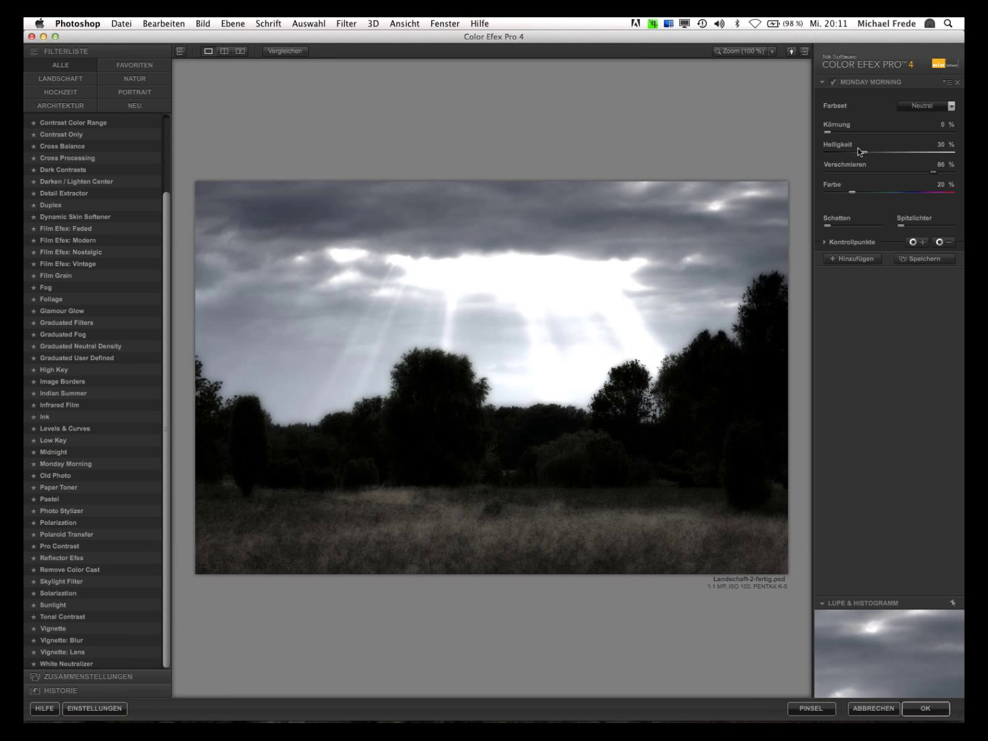
drag(849, 190, 930, 196)
drag(941, 197, 942, 196)
drag(865, 152, 922, 152)
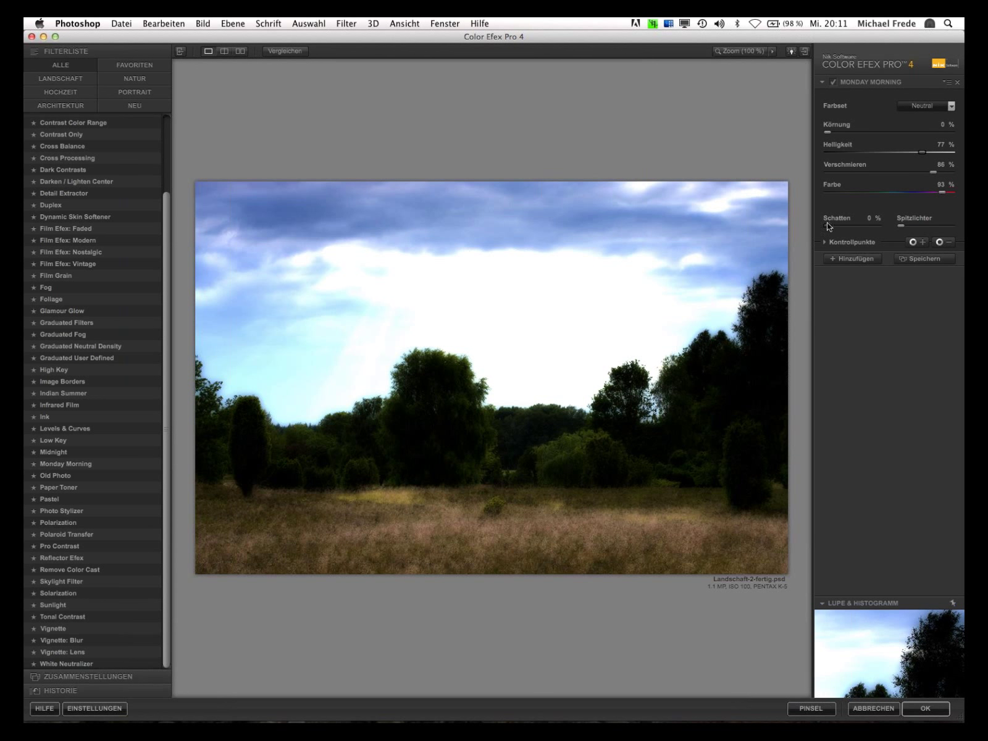
drag(828, 227, 840, 229)
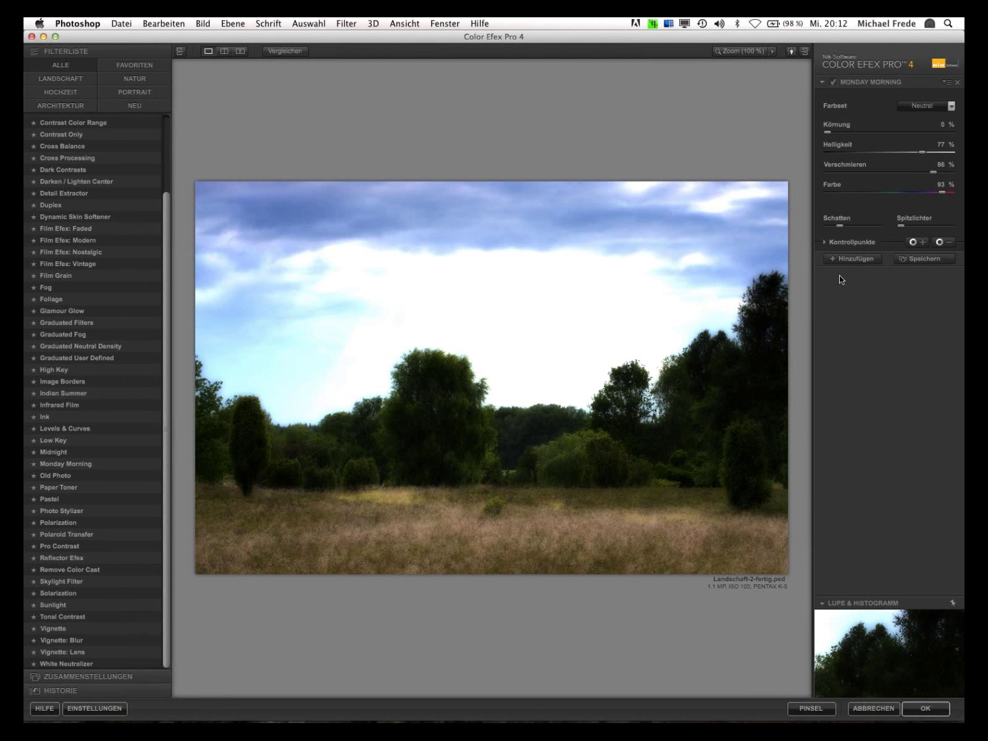
drag(934, 172, 955, 172)
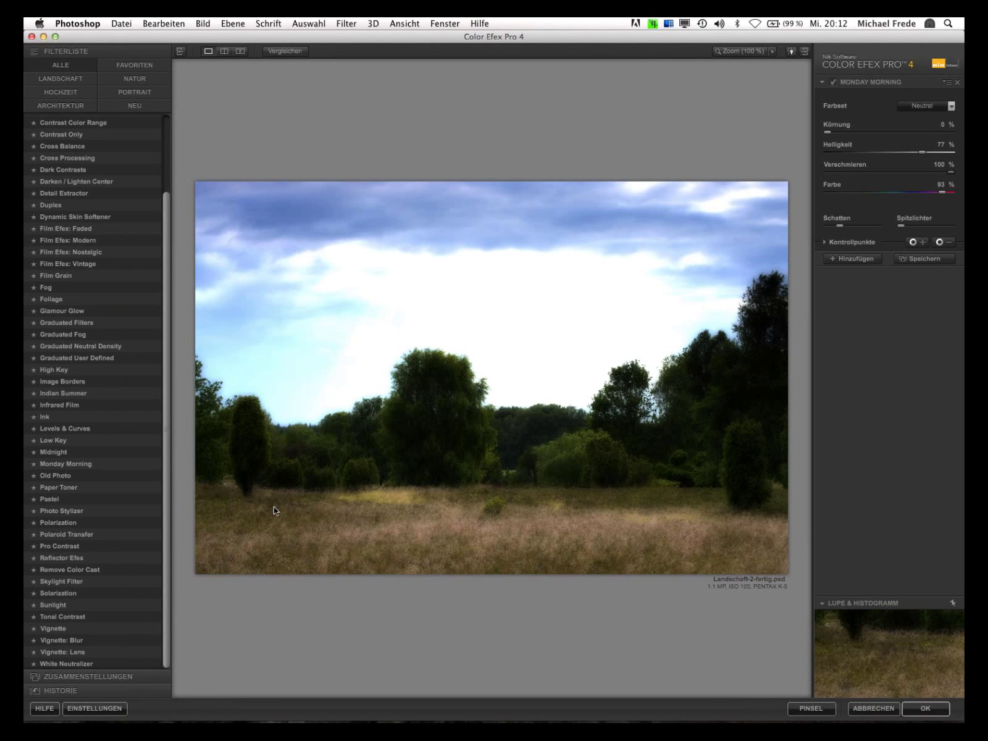
Hand the filter over as a brushable mask, set the brush opacity to 68 % and paint the effect across the foreground meadow
click(811, 709)
click(82, 53)
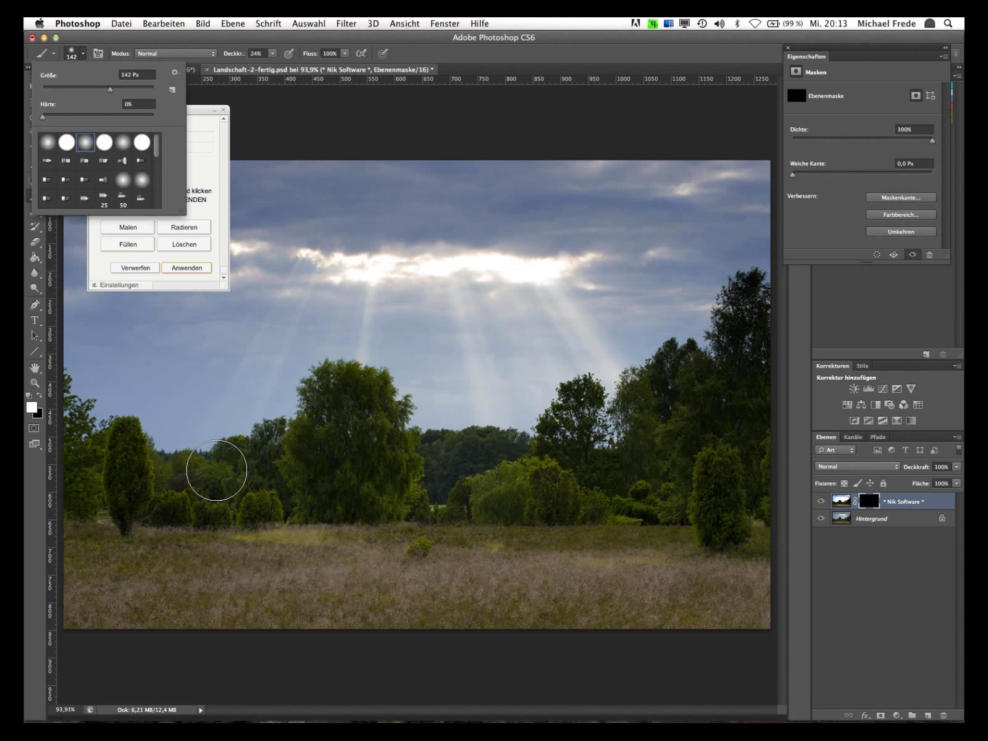
click(272, 53)
drag(273, 65, 299, 65)
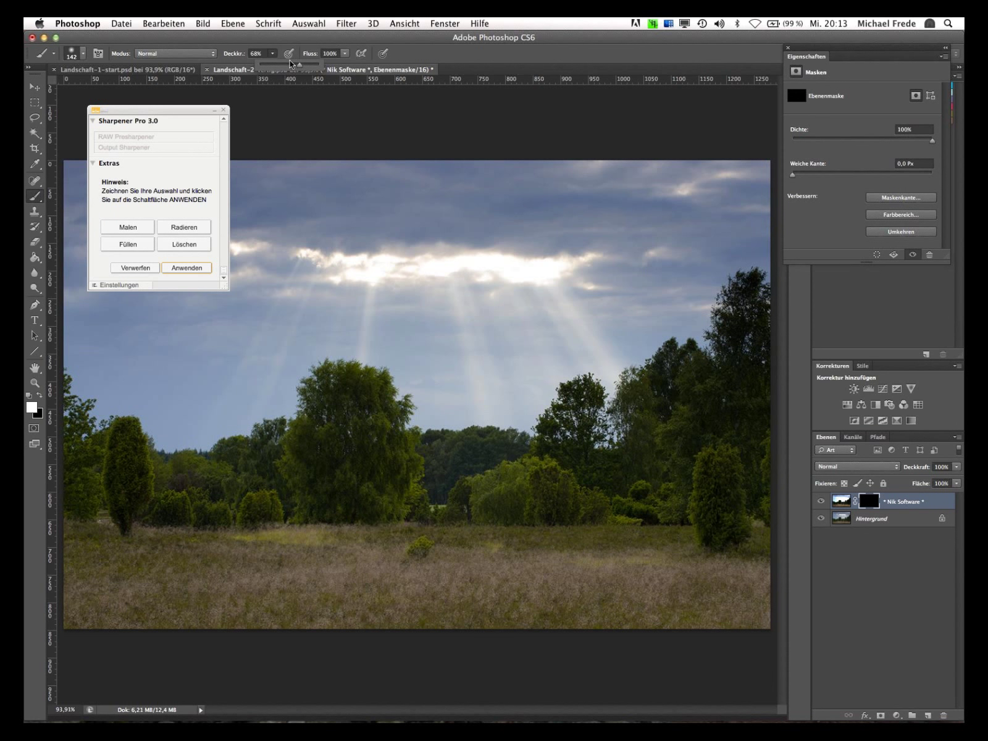
click(128, 228)
mouse_move(228, 588)
mouse_down()
mouse_move(185, 595)
mouse_move(354, 573)
mouse_move(482, 582)
mouse_move(710, 568)
mouse_up()
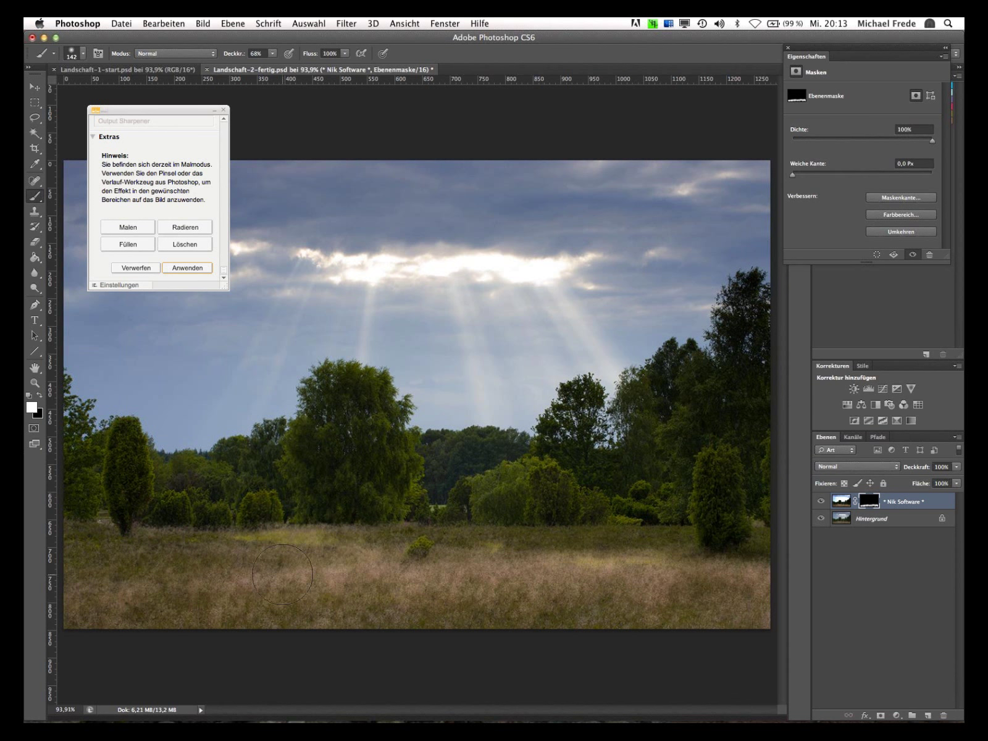
Touch up the mask at the meadow's upper edge with a 39 px brush, apply the filter and show its layer
click(76, 53)
drag(94, 89, 63, 91)
click(258, 534)
click(136, 267)
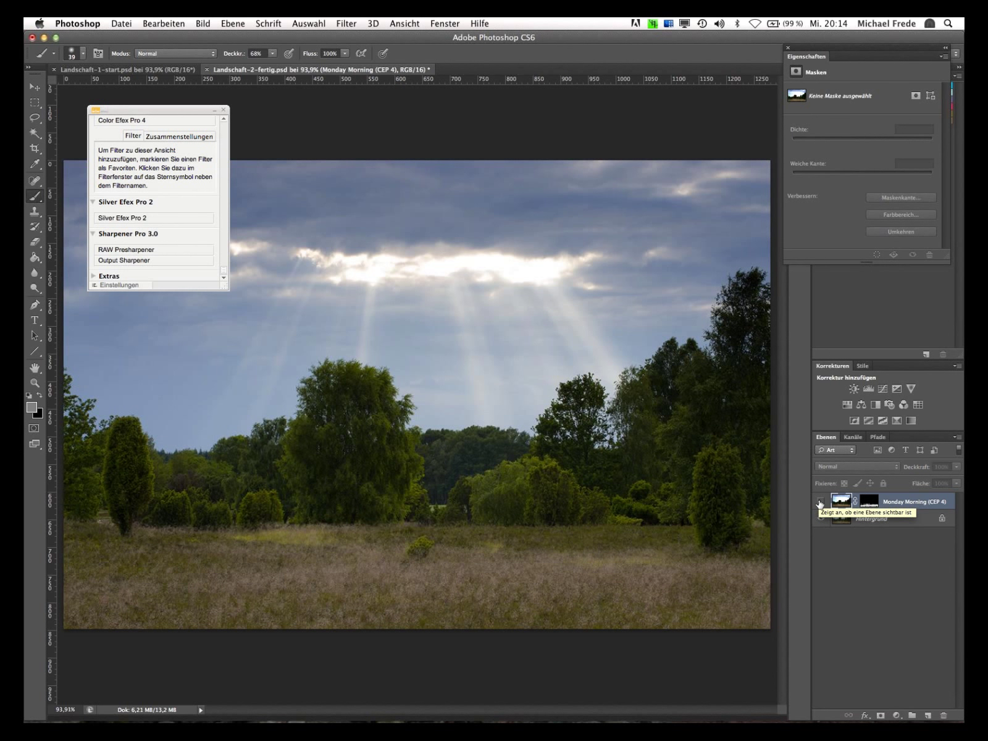
click(820, 503)
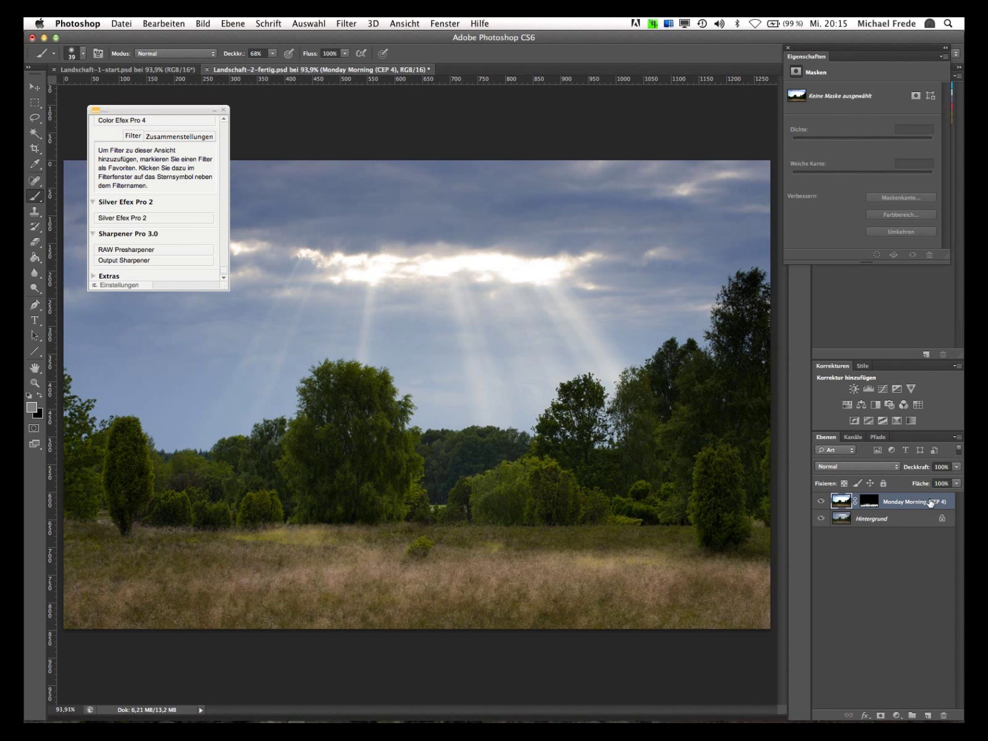
click(33, 88)
scroll(155, 197, up, 10)
click(130, 198)
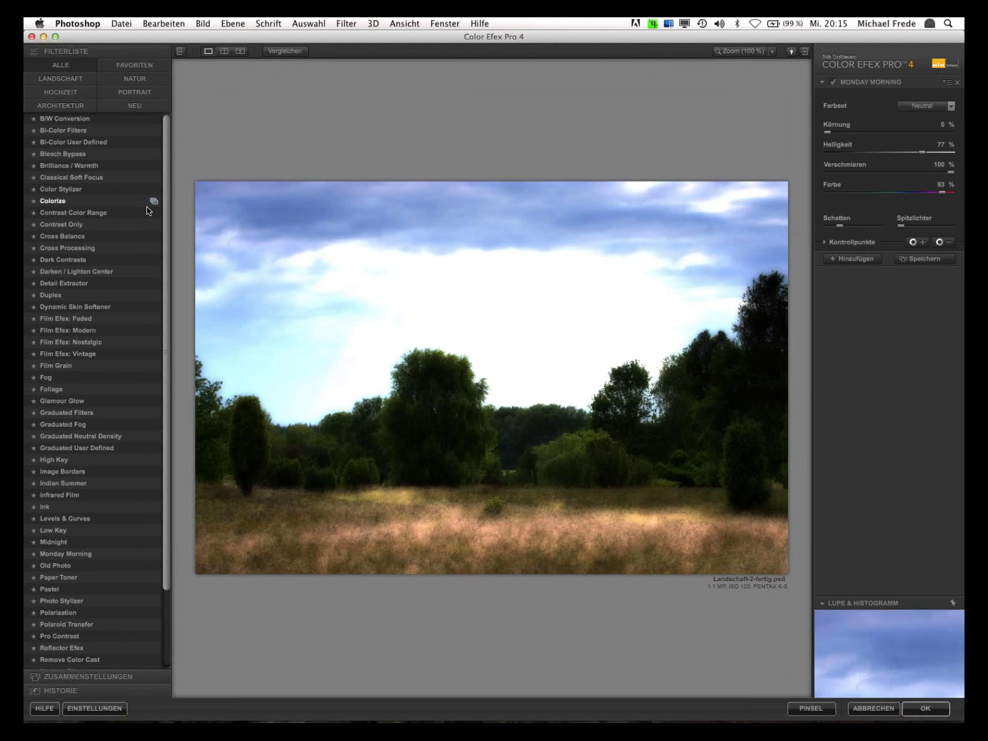
click(957, 83)
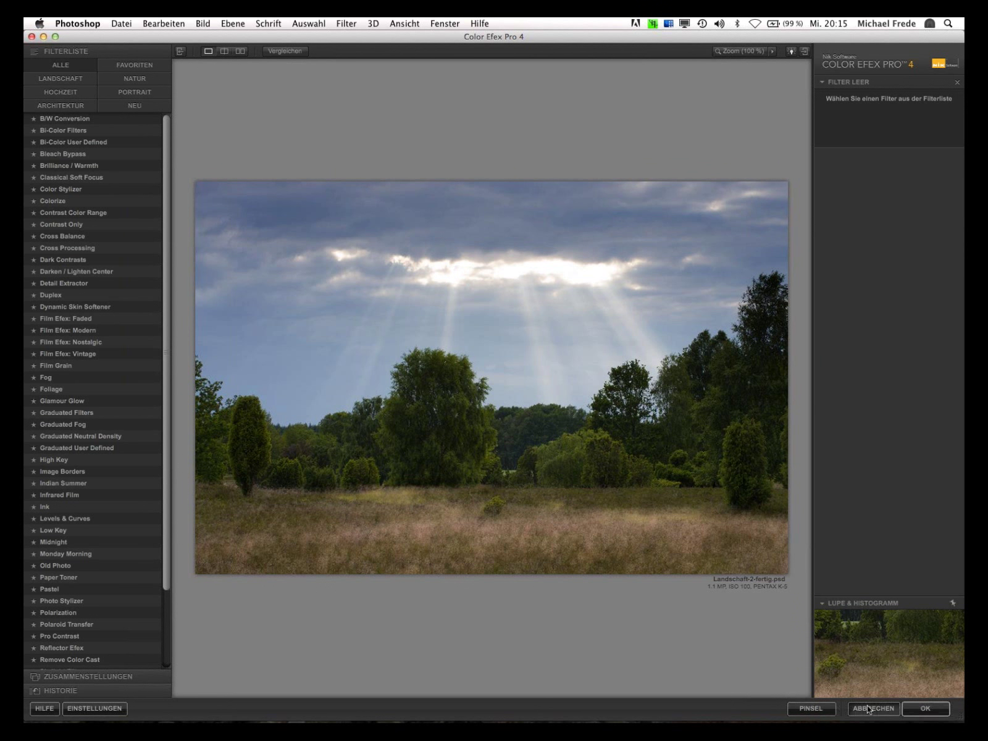
click(868, 709)
Reopen Color Efex Pro 4 and remove the preloaded Monday Morning filter
click(137, 221)
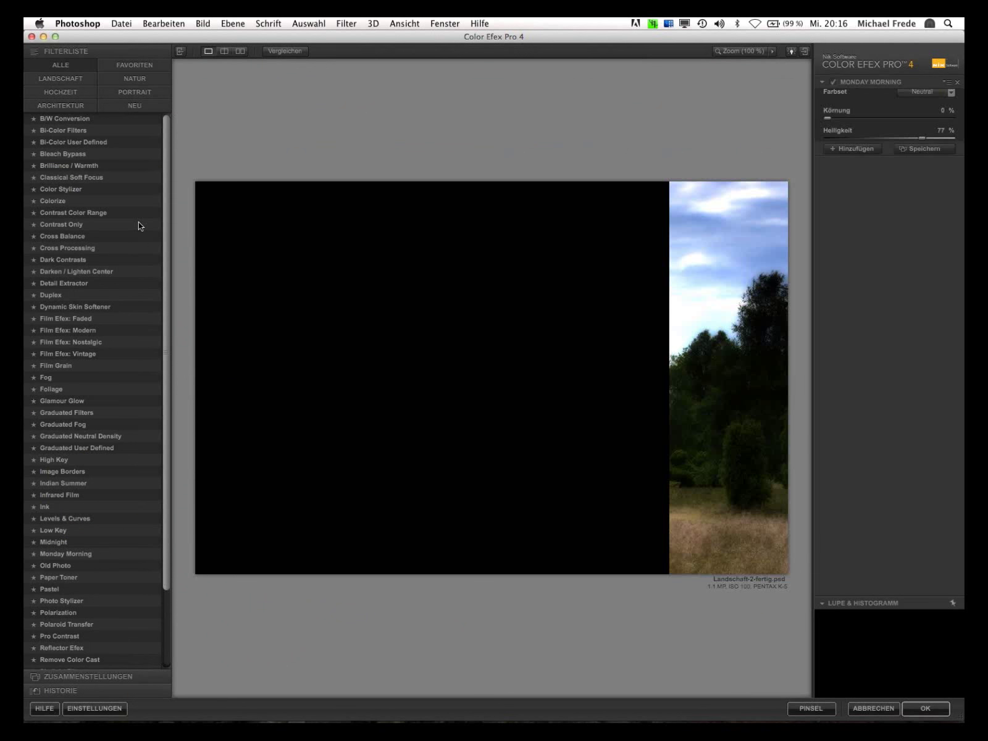
click(958, 82)
scroll(72, 573, down, 4)
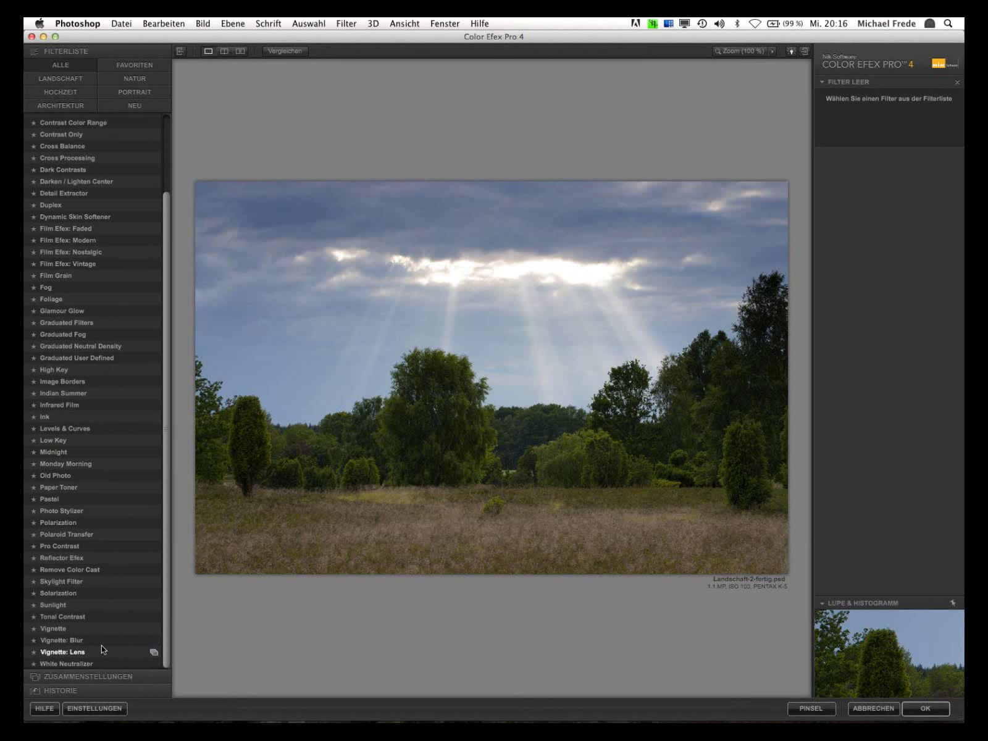
Preview the Vignette: Blur and Vignette: Lens filters on the landscape and browse the filter list
click(62, 641)
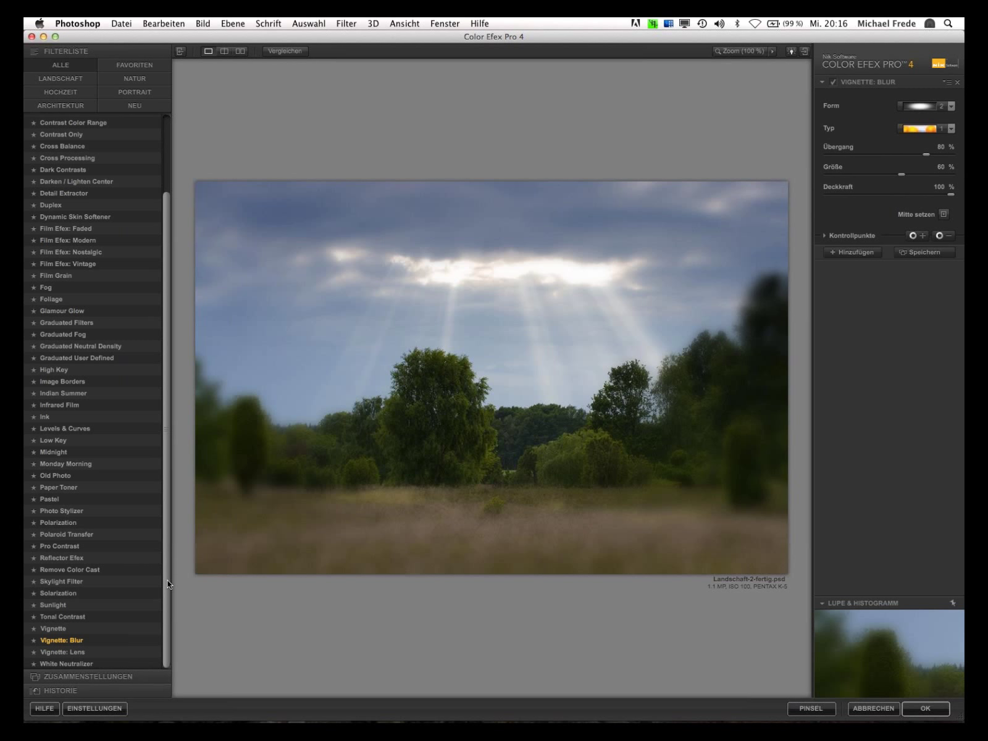
click(62, 653)
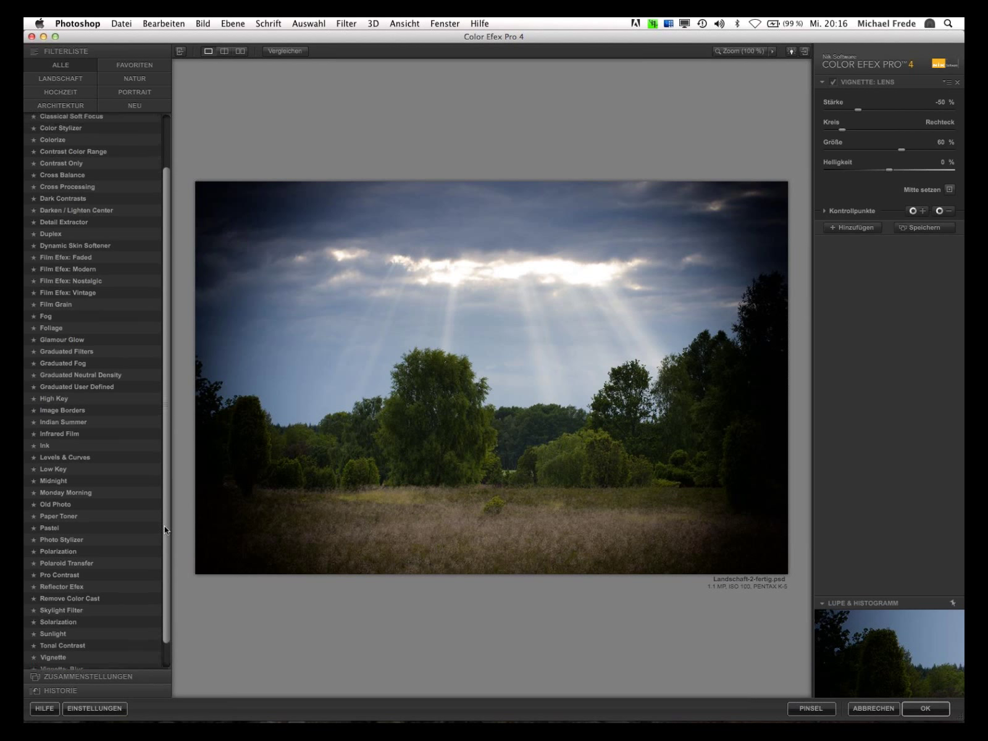
scroll(164, 522, up, 5)
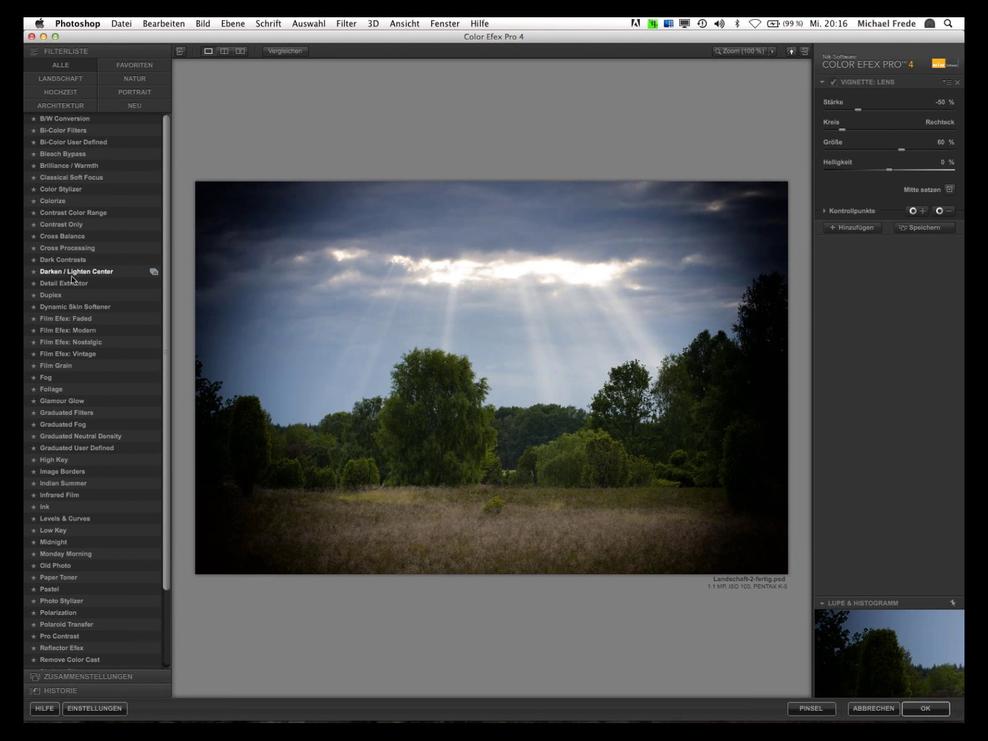
scroll(73, 334, down, 5)
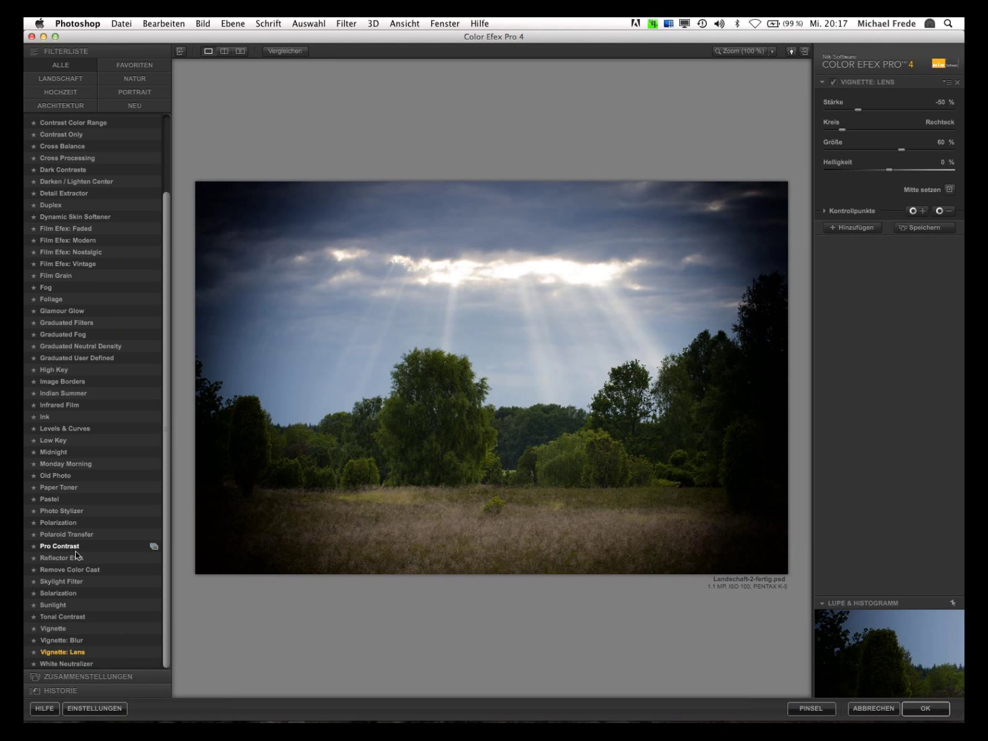
Try Vignette: Blur with Form 1, Typ 3, Übergang 100 % and Größe 97 %, and activate centre placement
click(62, 640)
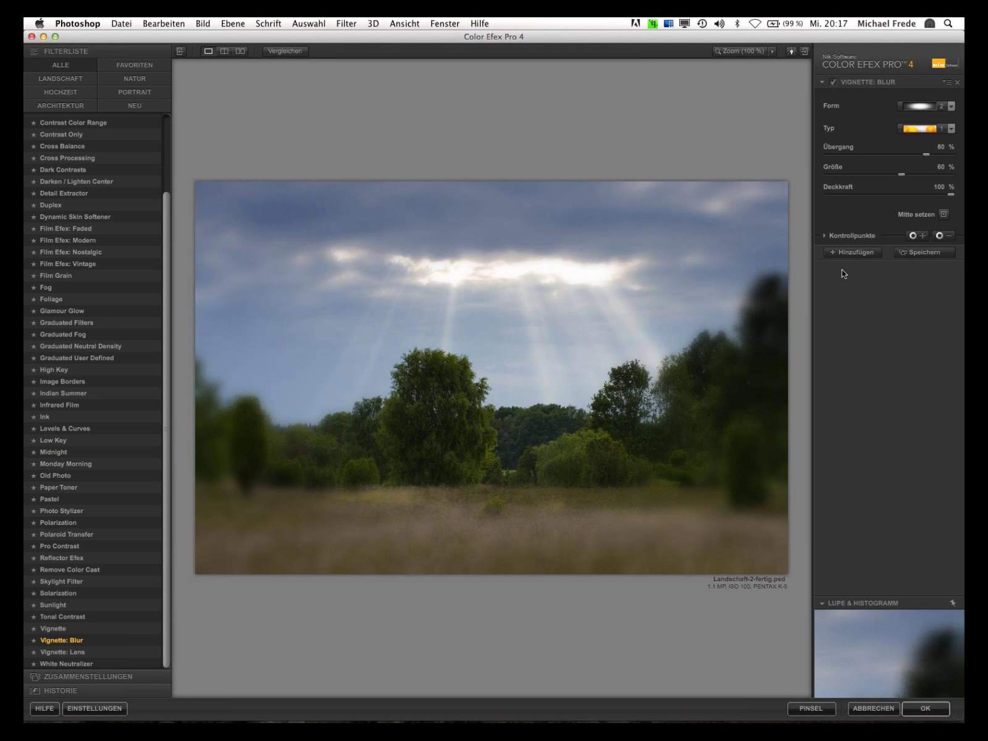
click(951, 105)
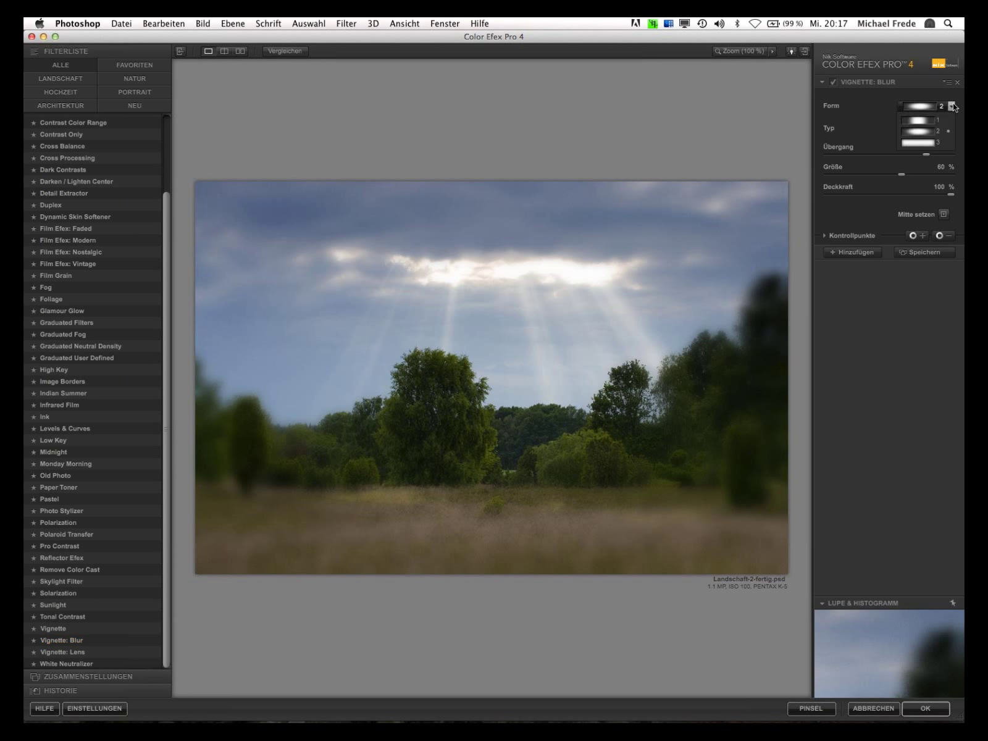
click(933, 123)
click(951, 128)
click(911, 150)
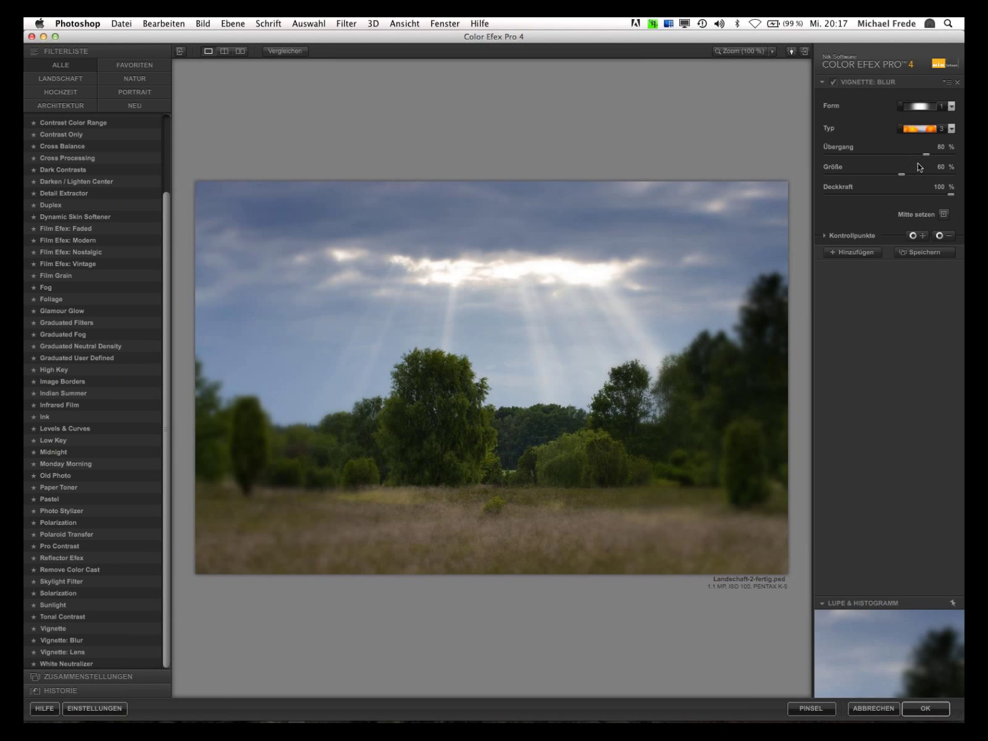
drag(927, 156, 952, 155)
drag(902, 175, 947, 175)
click(946, 216)
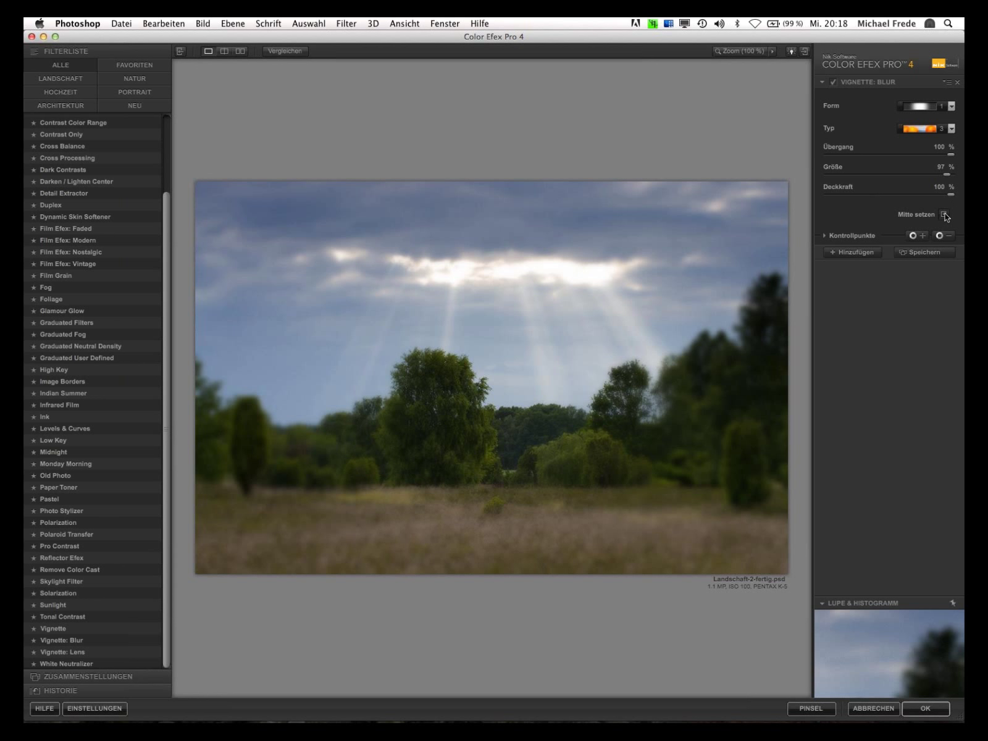
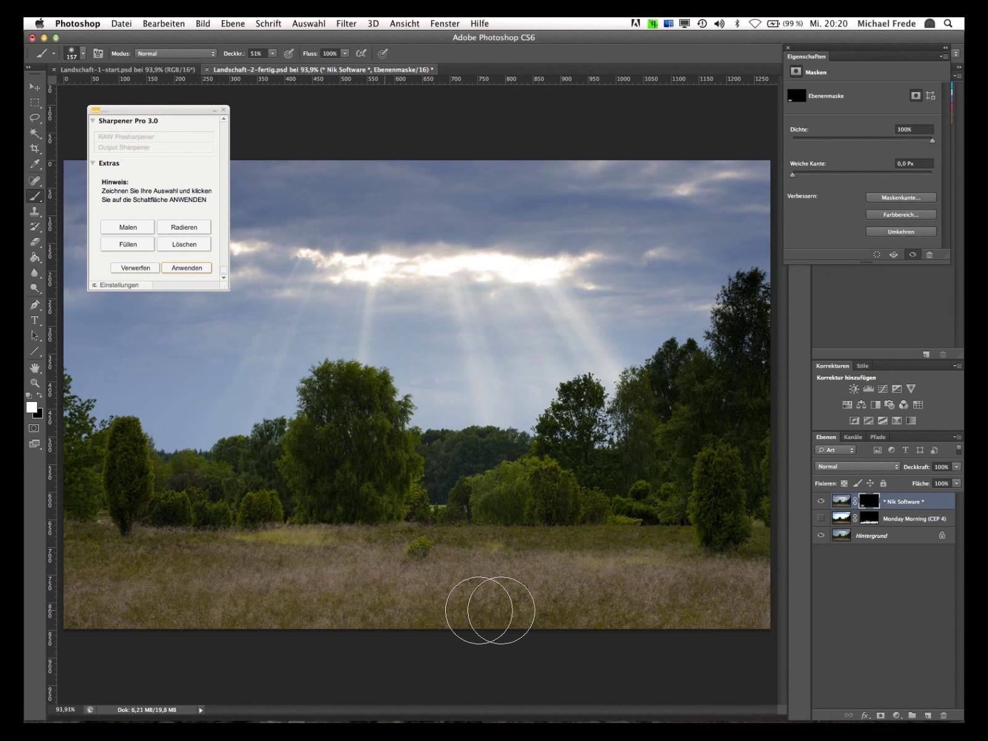
Paint the soft focus effect across the foreground meadow, apply it and switch to the Move tool
mouse_move(501, 610)
mouse_down()
mouse_move(723, 609)
mouse_move(710, 591)
mouse_up()
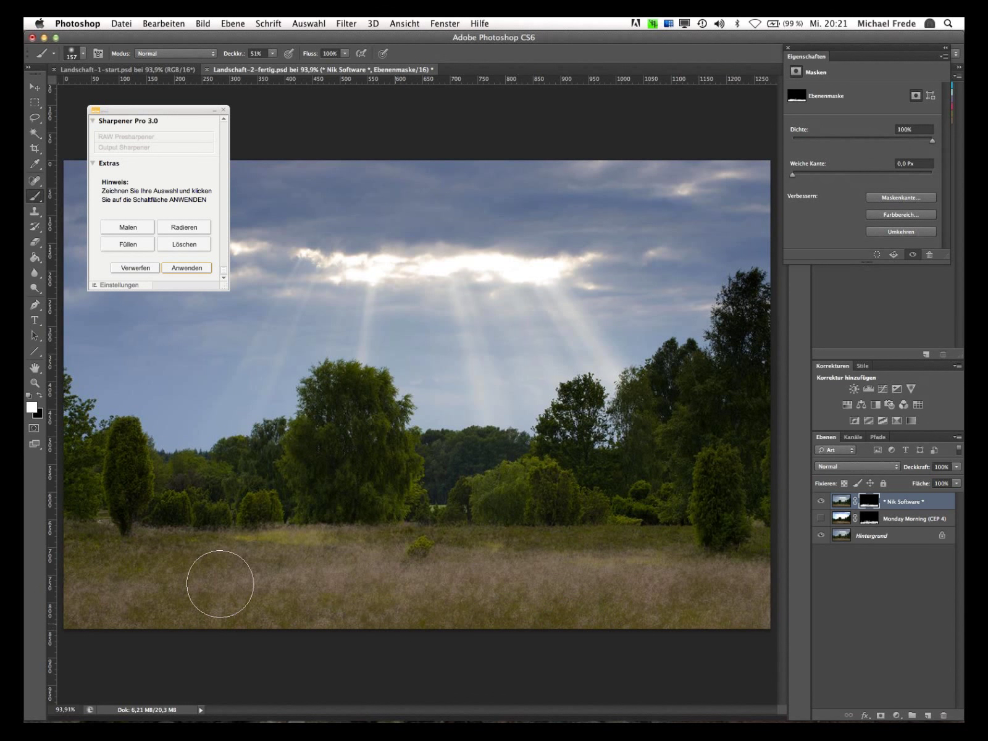
click(187, 267)
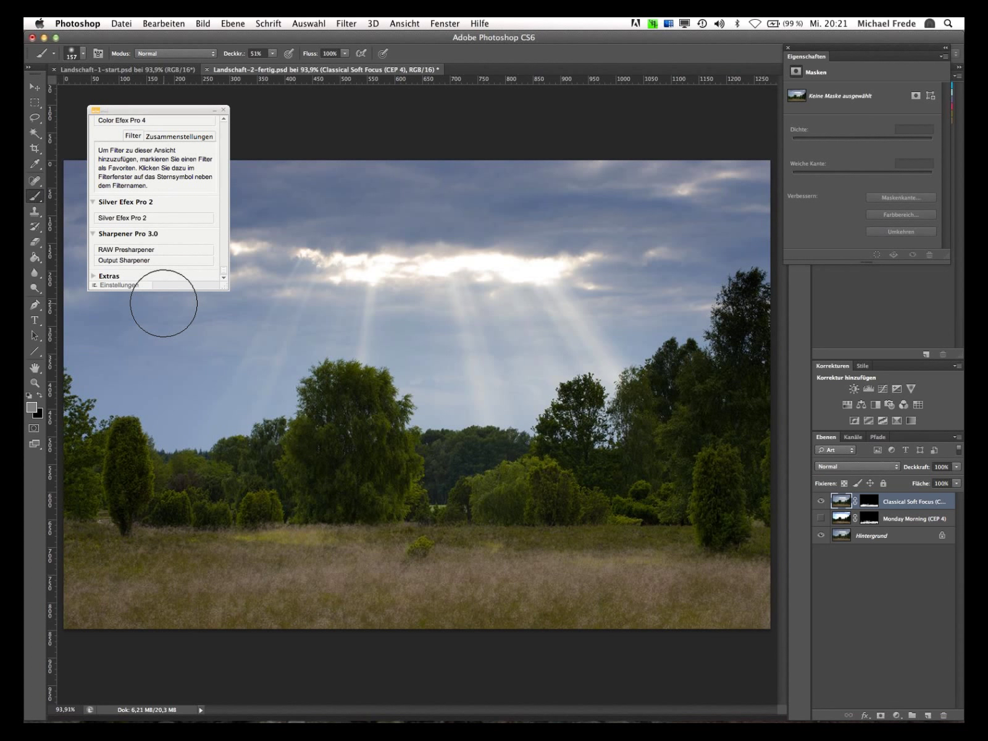
click(36, 92)
Show the Monday Morning layer and set the Classical Soft Focus layer's opacity to 71 %
click(821, 518)
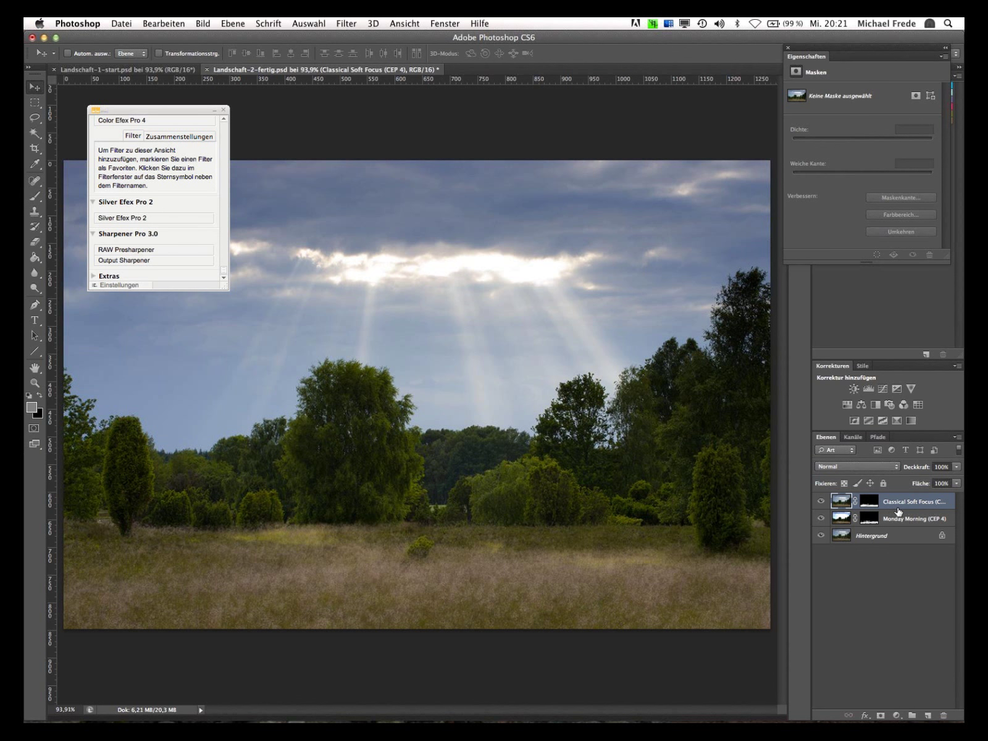
click(956, 467)
drag(958, 478, 906, 481)
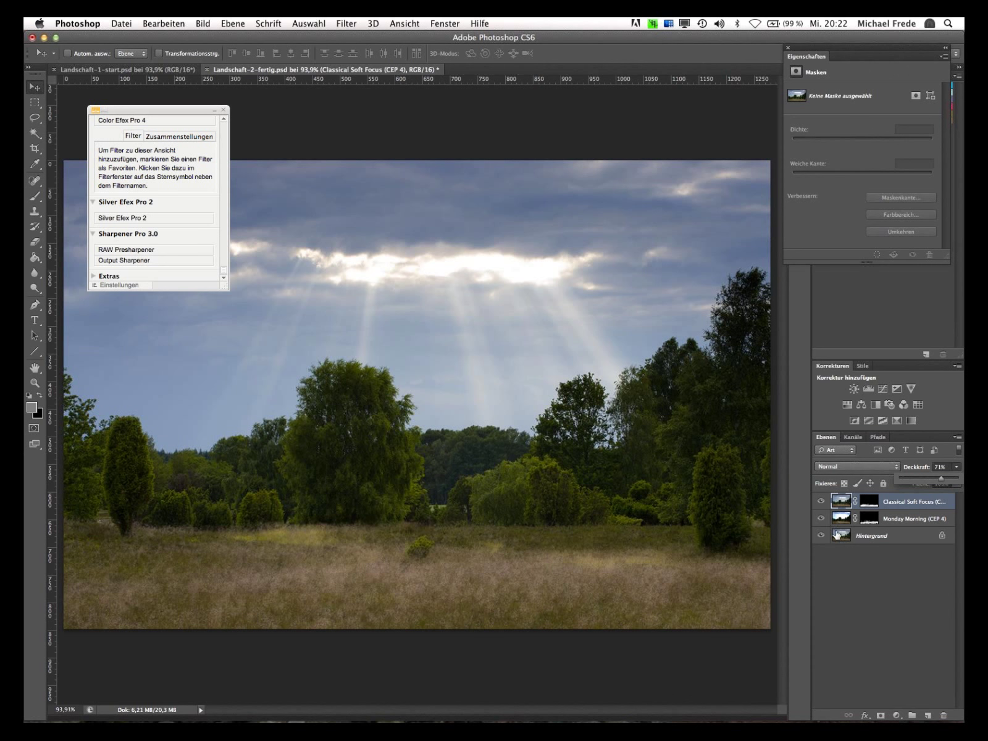
Deselect the layers, add a Schwarzweiß adjustment layer with the preset Rotfilter mit hohem Kontrast and shift the Nik filter palette aside
click(891, 578)
click(891, 578)
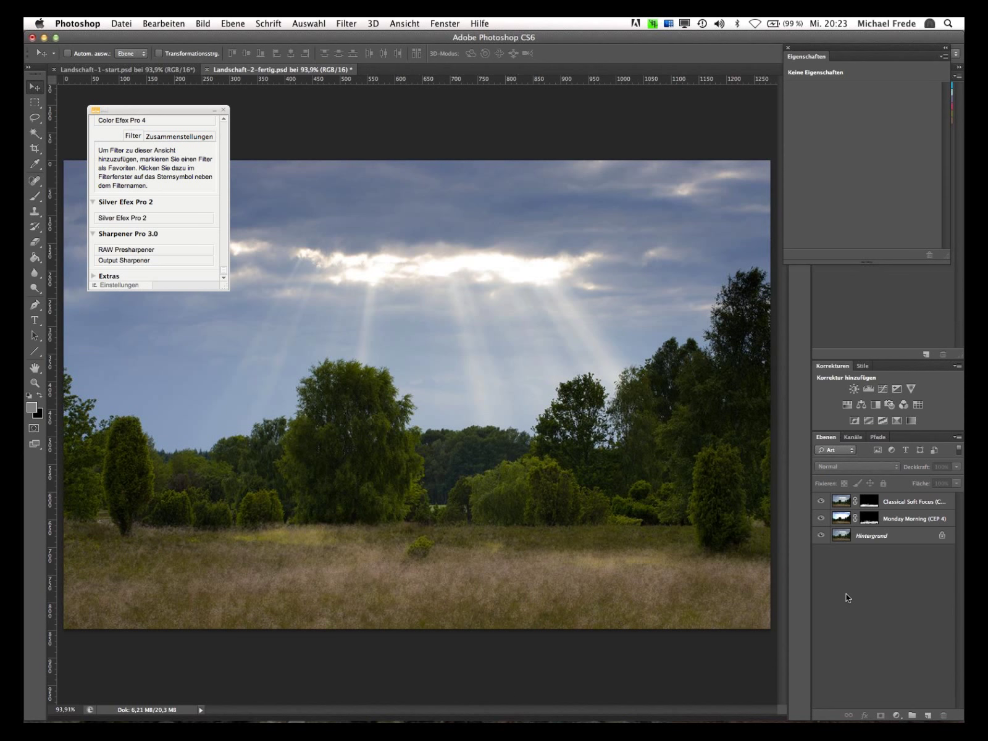
click(876, 405)
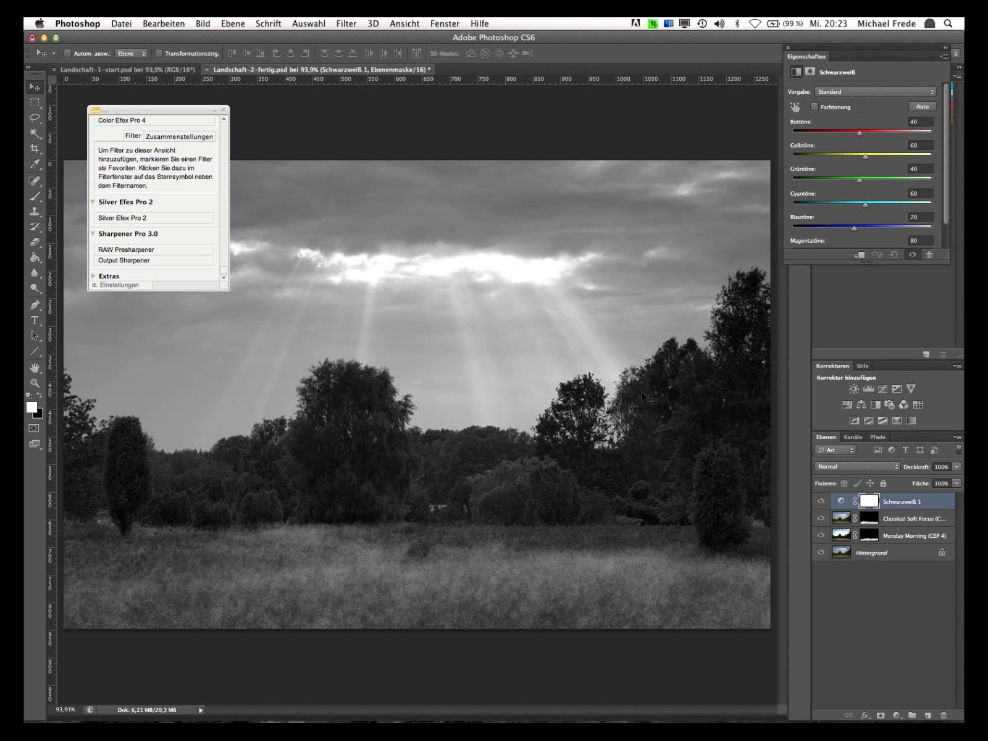
click(852, 92)
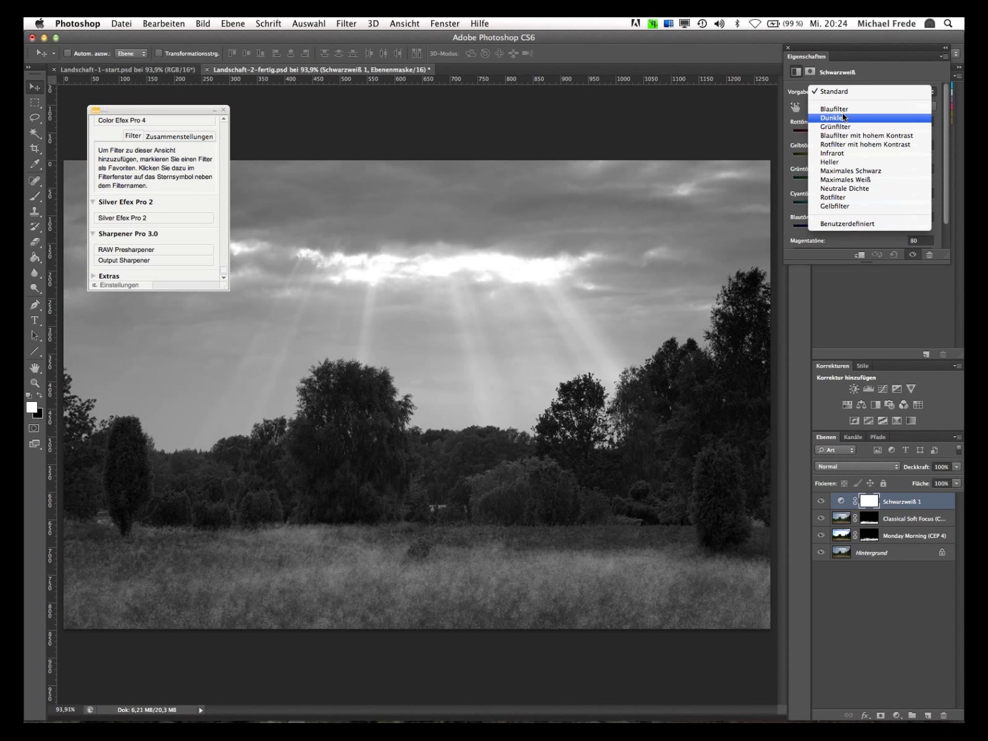
click(865, 144)
drag(188, 105, 171, 89)
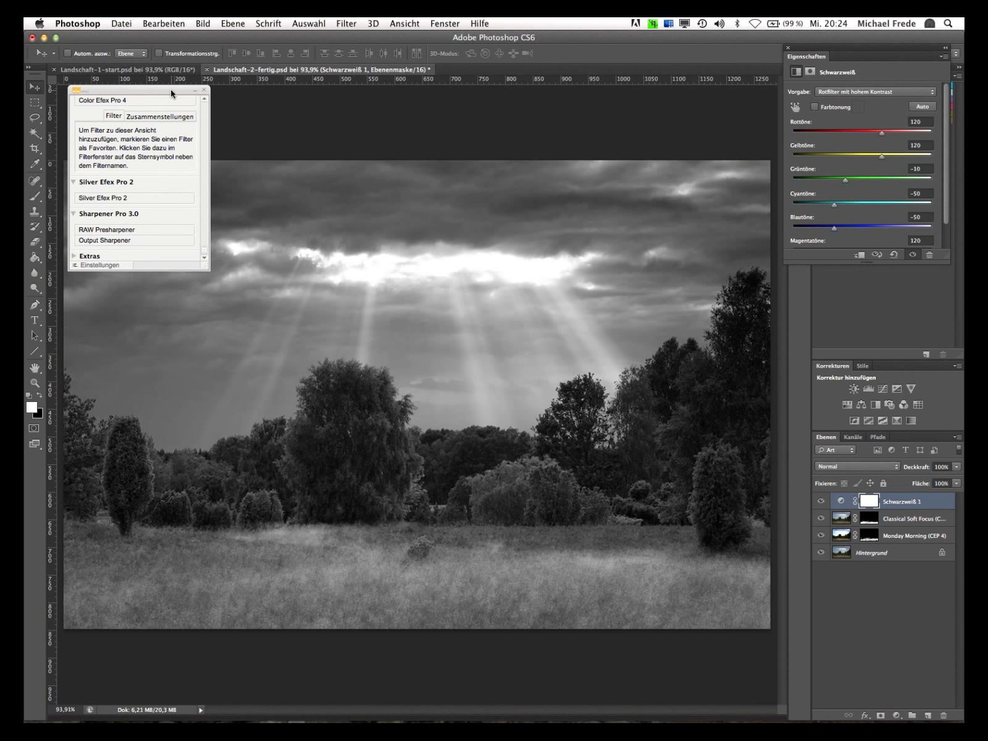
Test the Farbtonung tint and switch it off, darken the sky on the image to Blautöne -70 and minimise the Nik filter palette
click(815, 107)
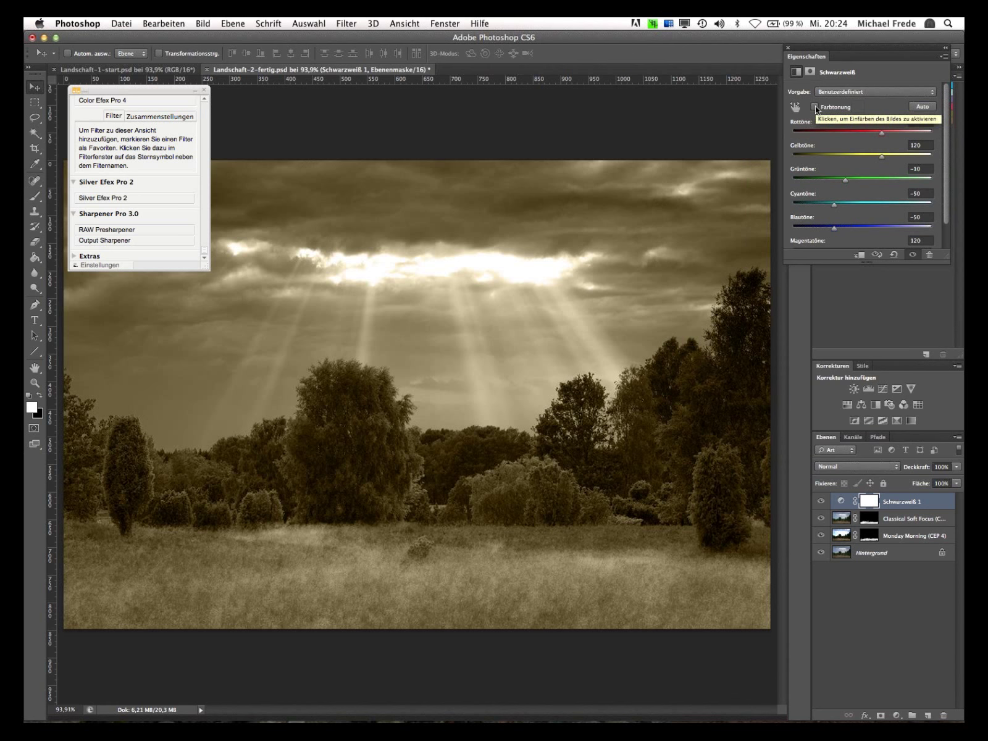
click(816, 107)
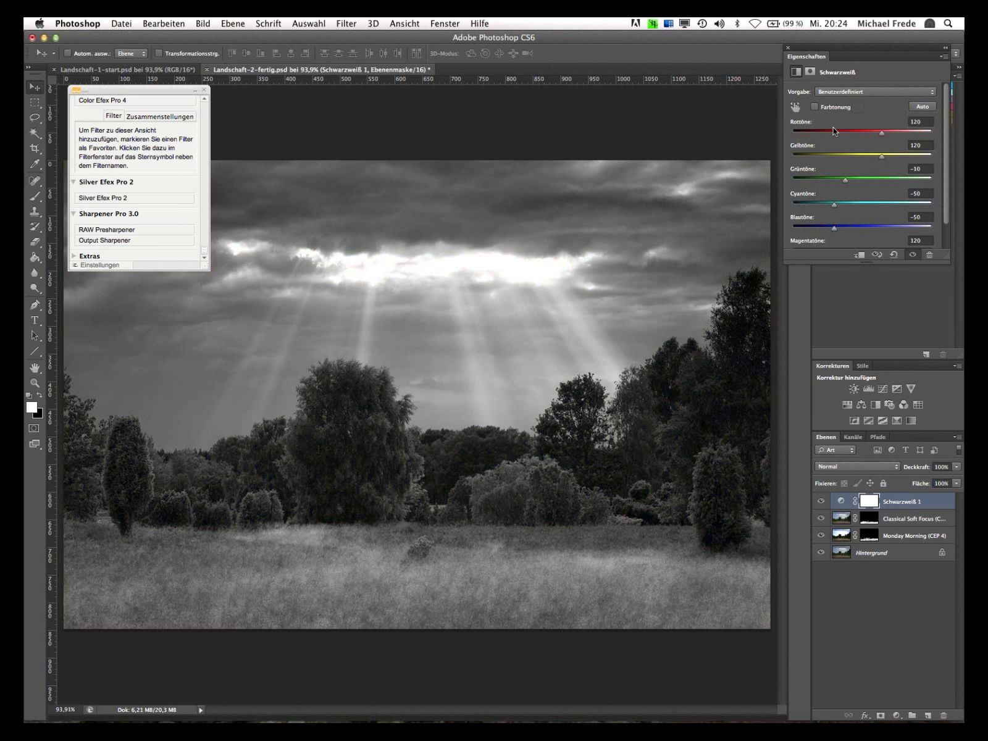
click(797, 108)
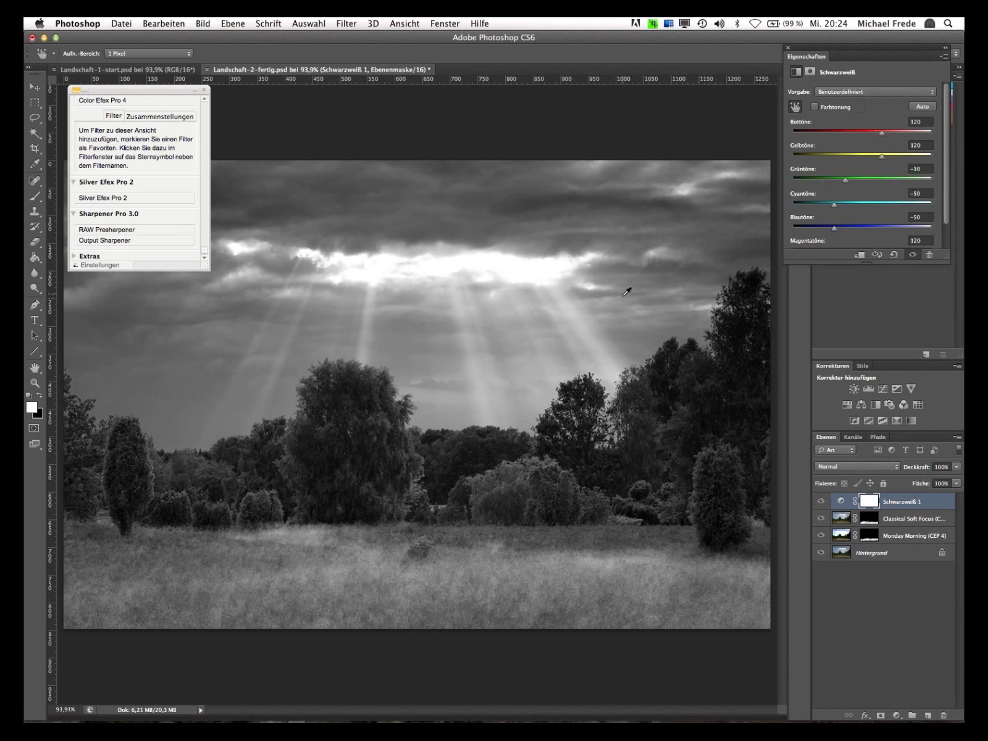
drag(626, 294, 625, 305)
mouse_move(628, 305)
mouse_down()
mouse_move(585, 304)
mouse_move(610, 302)
mouse_up()
click(195, 90)
key(v)
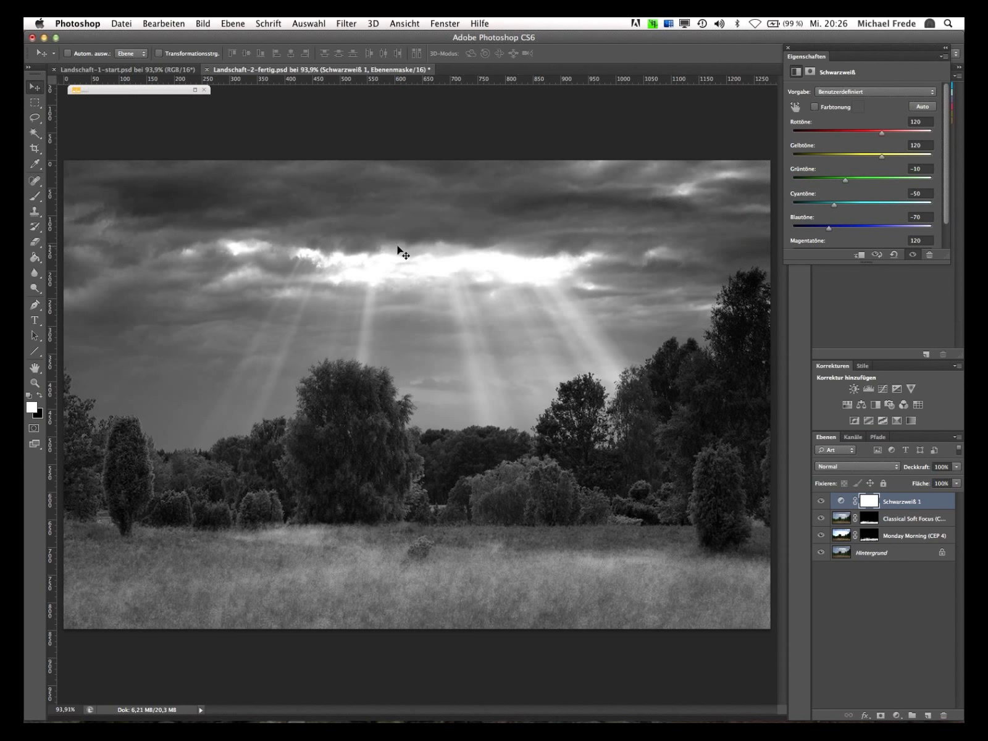
Save the document in Photoshop format as Landschaft-2b-fertig.psd in the folder kleine Bilder
click(120, 24)
click(142, 166)
click(513, 200)
text(b-fertig.psd)
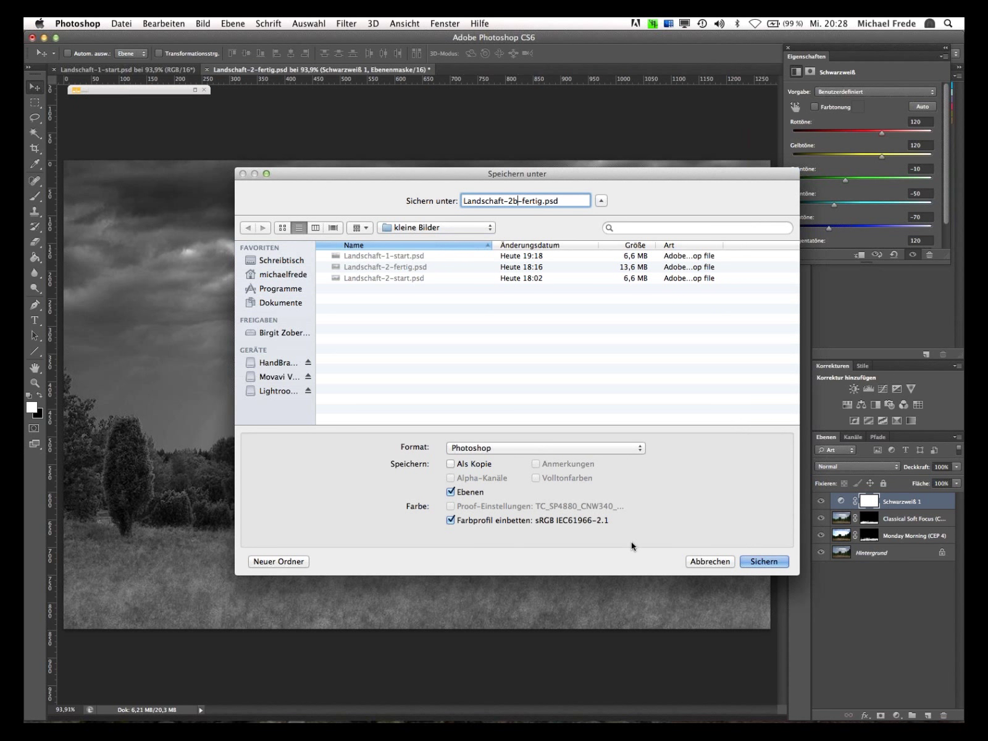
key(Return)
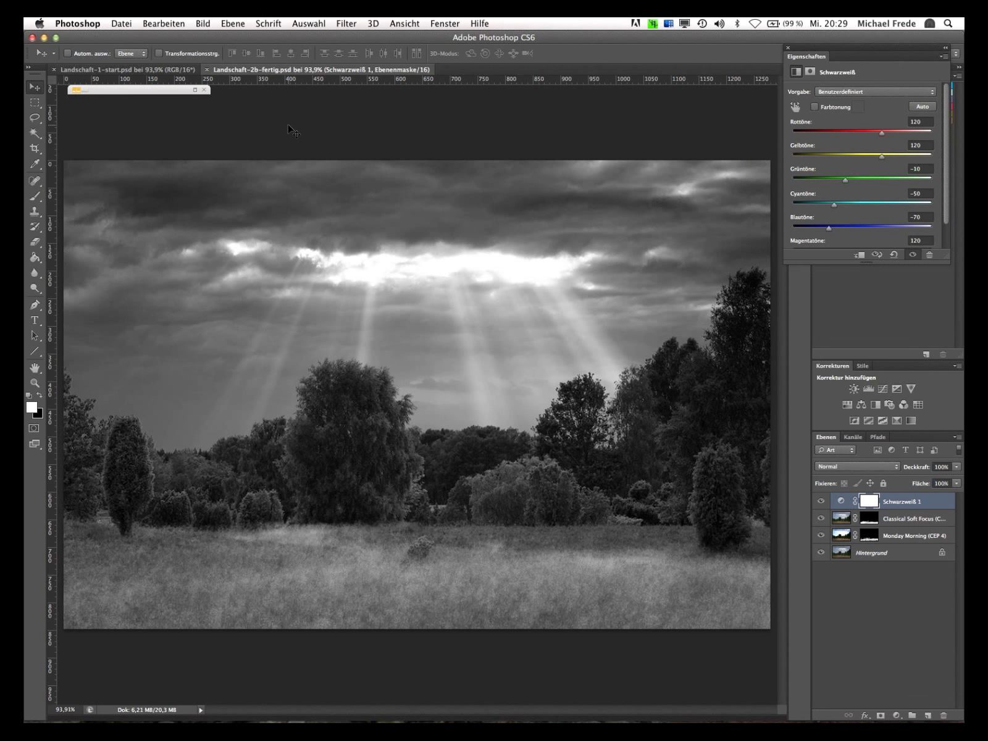
Preview the black-and-white image with custom proof conditions for the profile TC_SP9800_BTG300_2880_300810 and discard the proof setup
click(404, 24)
mouse_move(432, 37)
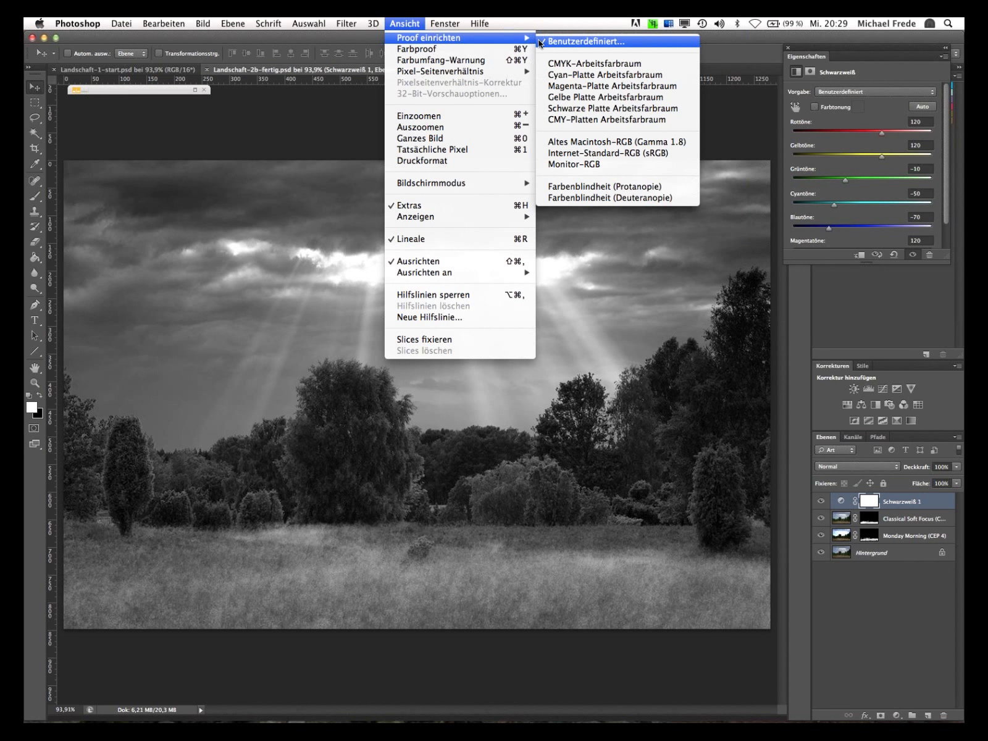
click(540, 41)
click(798, 161)
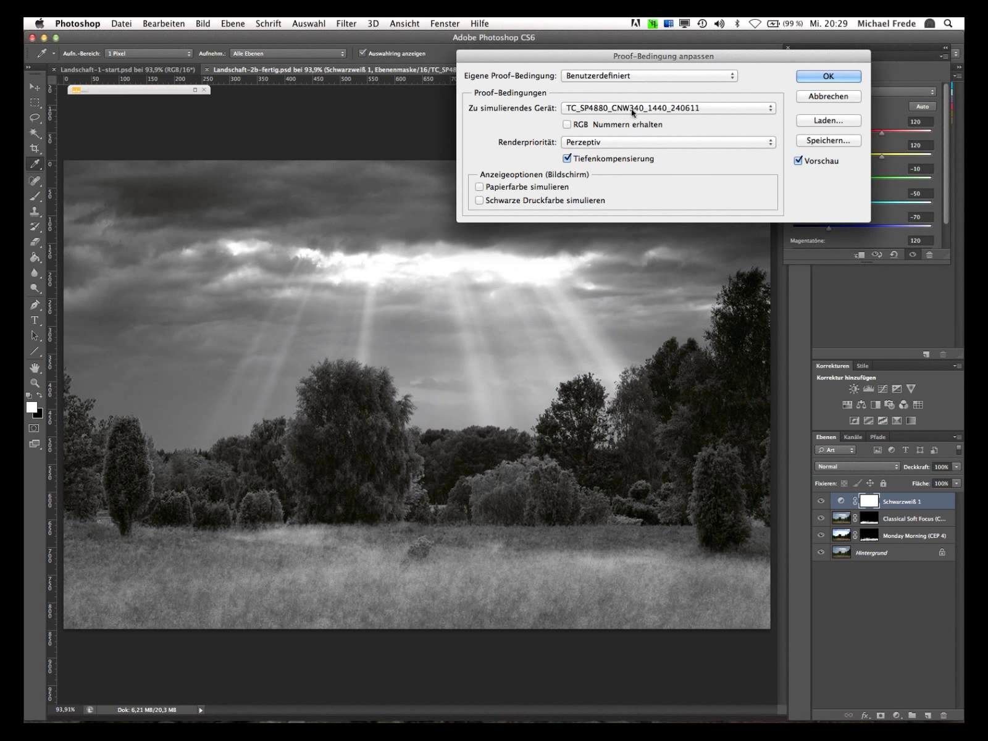
click(773, 110)
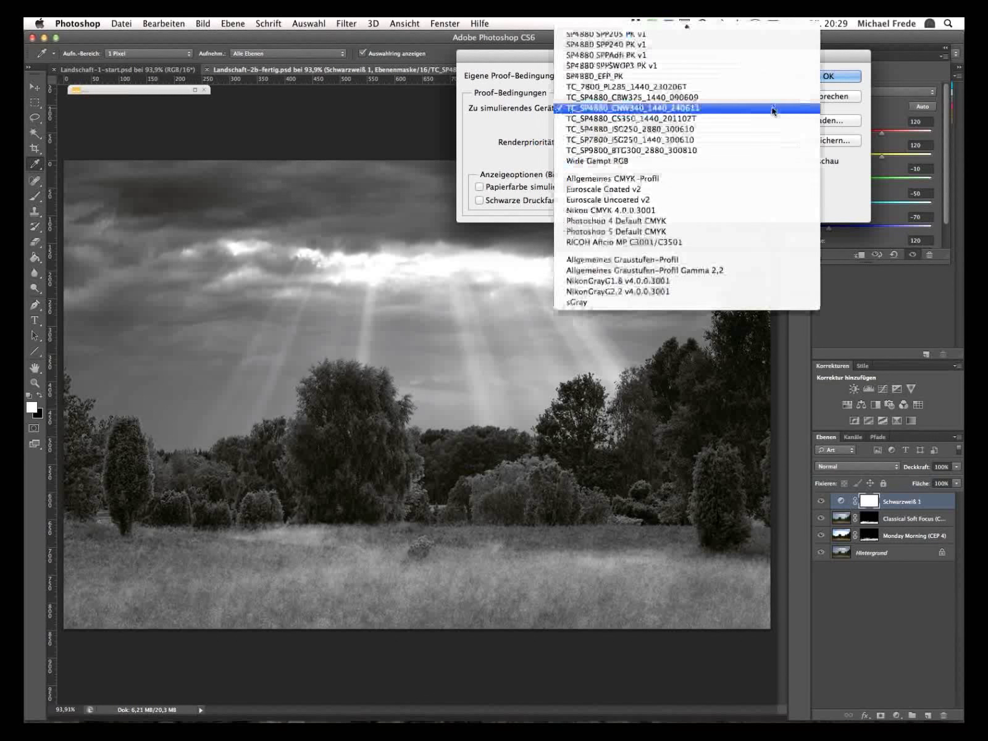
click(666, 150)
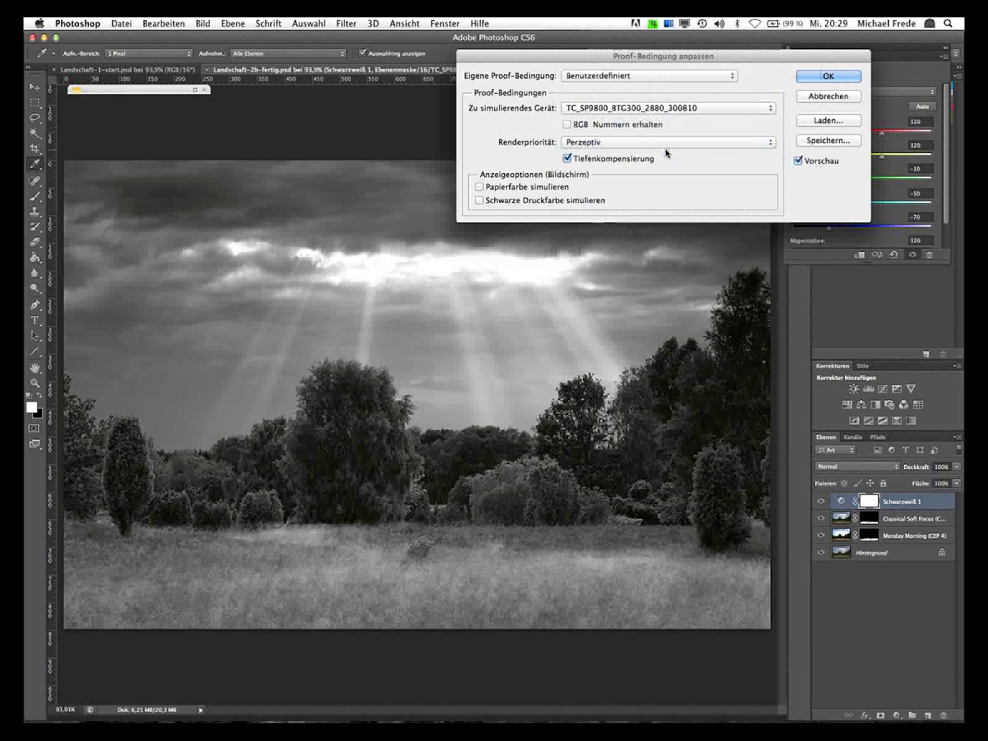
click(828, 96)
Hide the Schwarzweiß 1 layer and soft-proof the colour image with the custom device profile TC_SP4880_CNW340_1440_240611
click(821, 502)
key(v)
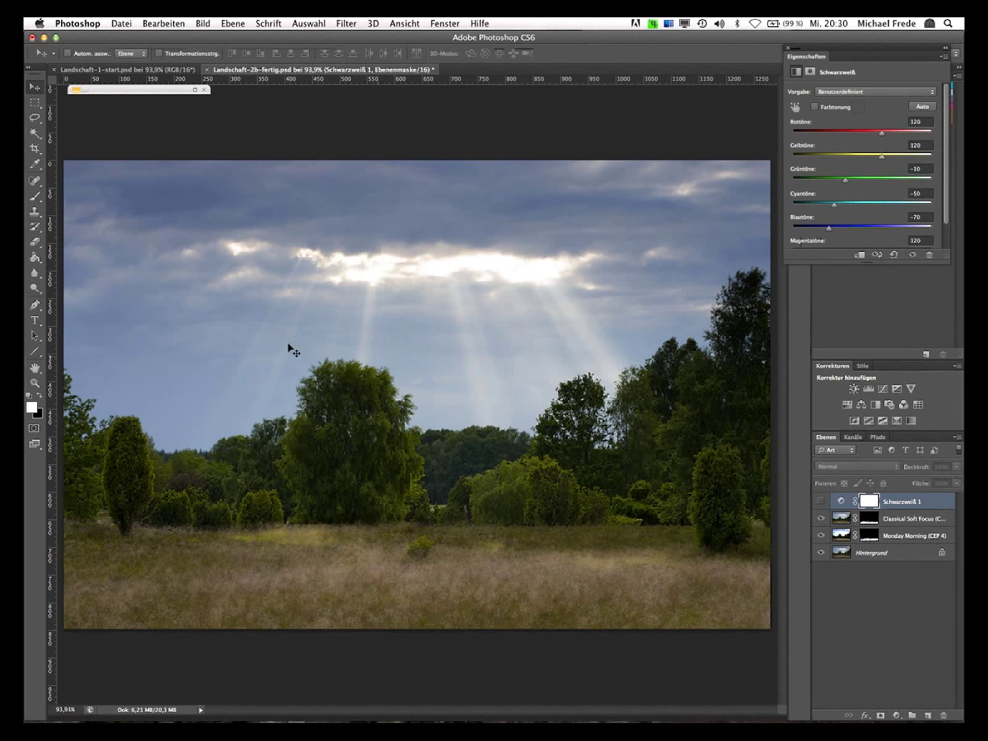
click(404, 24)
mouse_move(418, 41)
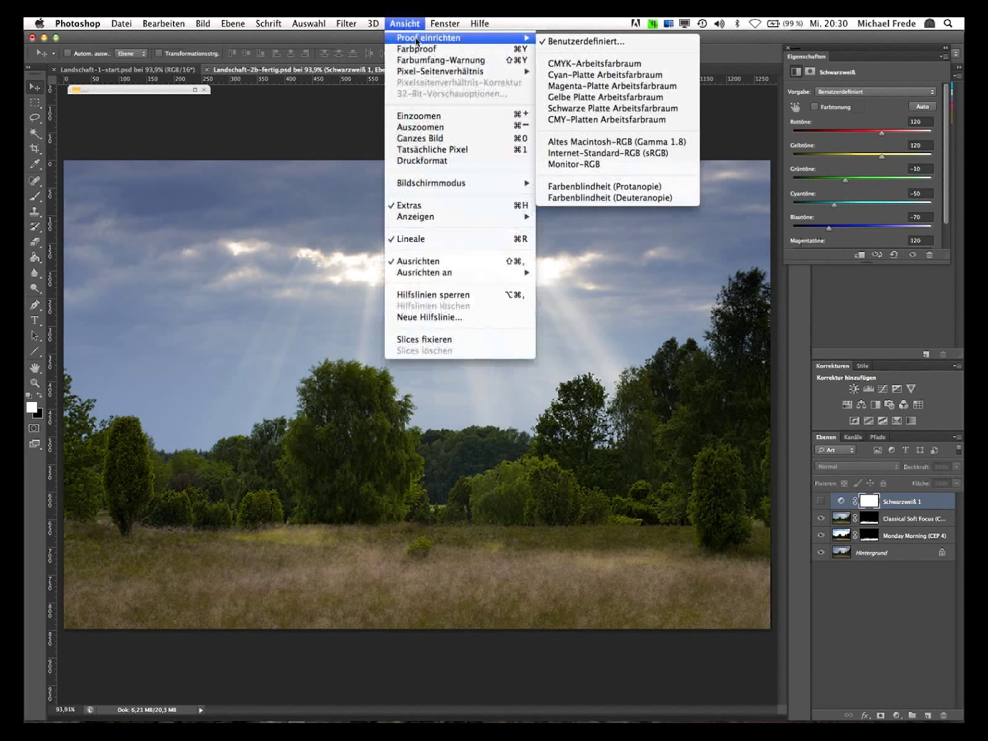
click(609, 42)
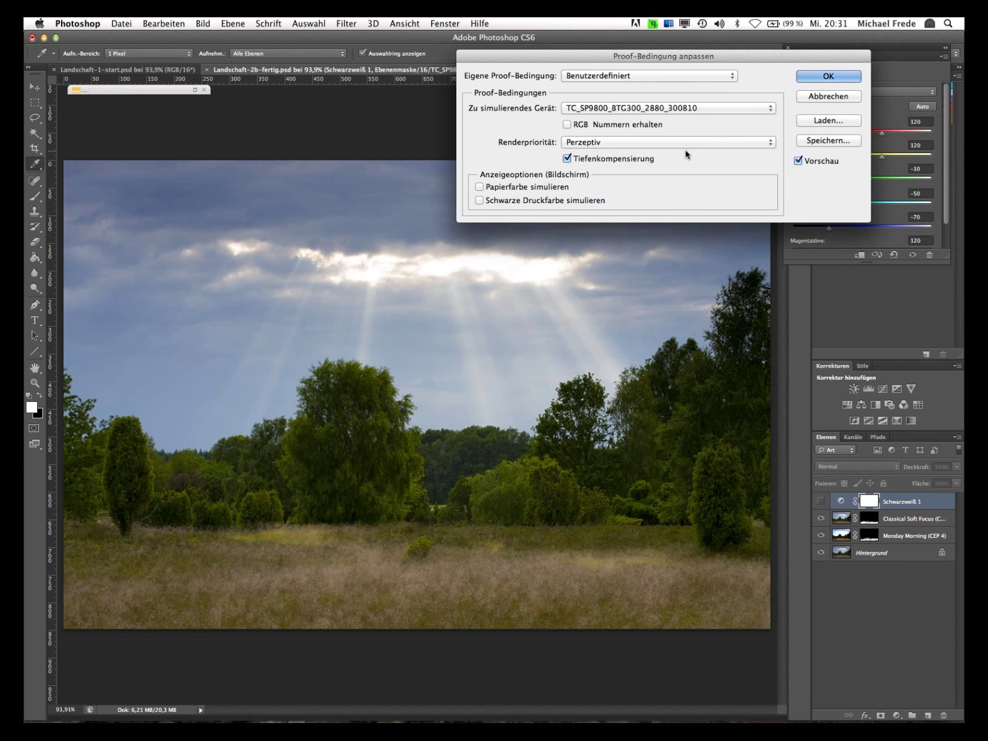
click(828, 76)
key(v)
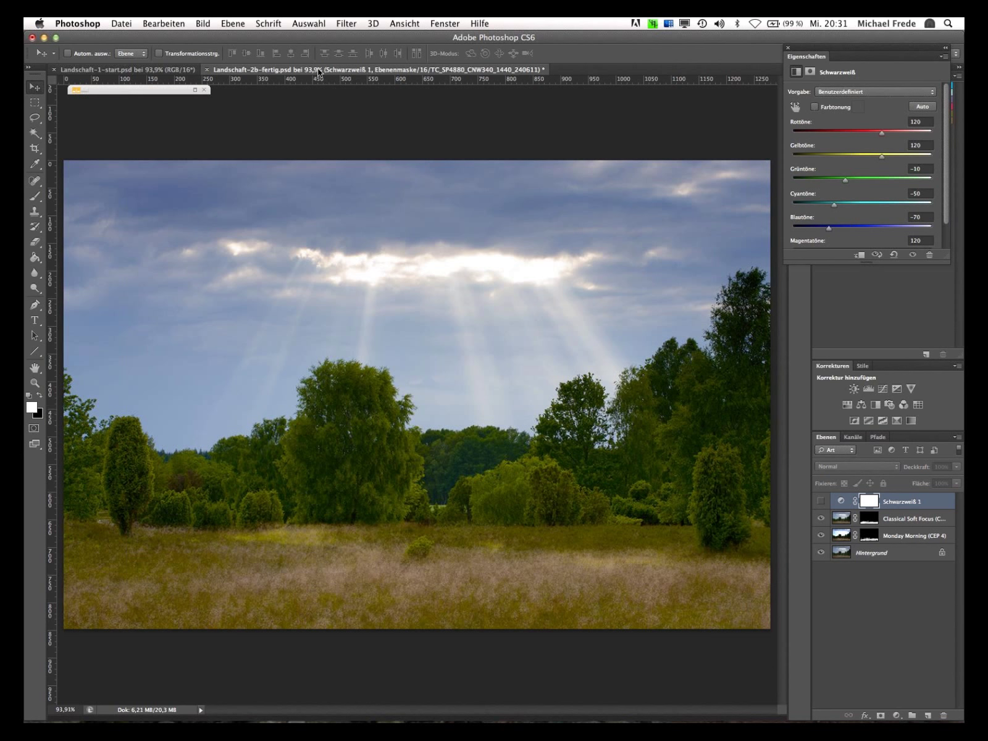
Switch to Landschaft-1-start.psd and open it in the Viveza 2 filter
click(127, 69)
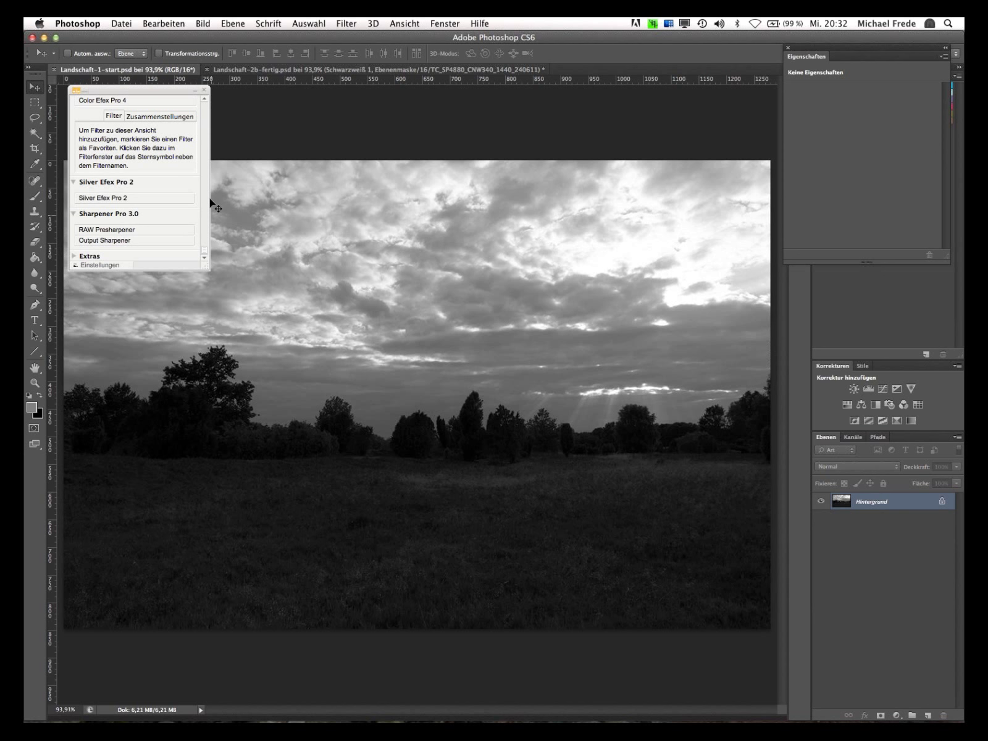
drag(204, 251, 204, 168)
scroll(109, 123, up, 3)
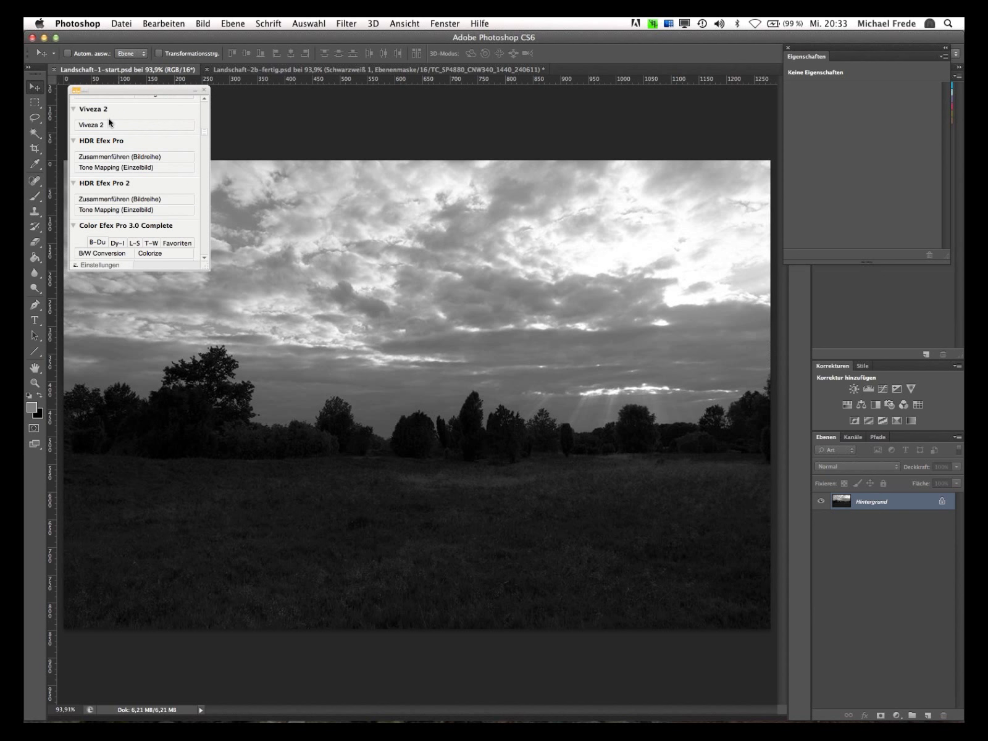
click(92, 124)
double_click(139, 38)
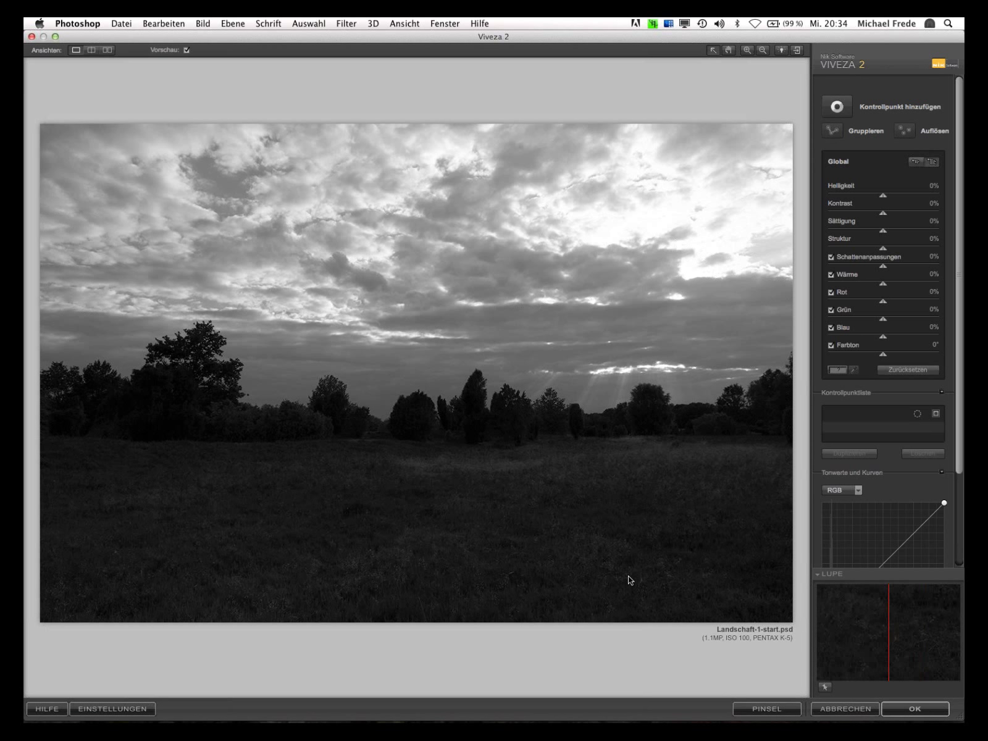
Place a control point in the clouds with Helligkeit -37 % and size 15 %, and copy it to three brighter sky areas
click(837, 106)
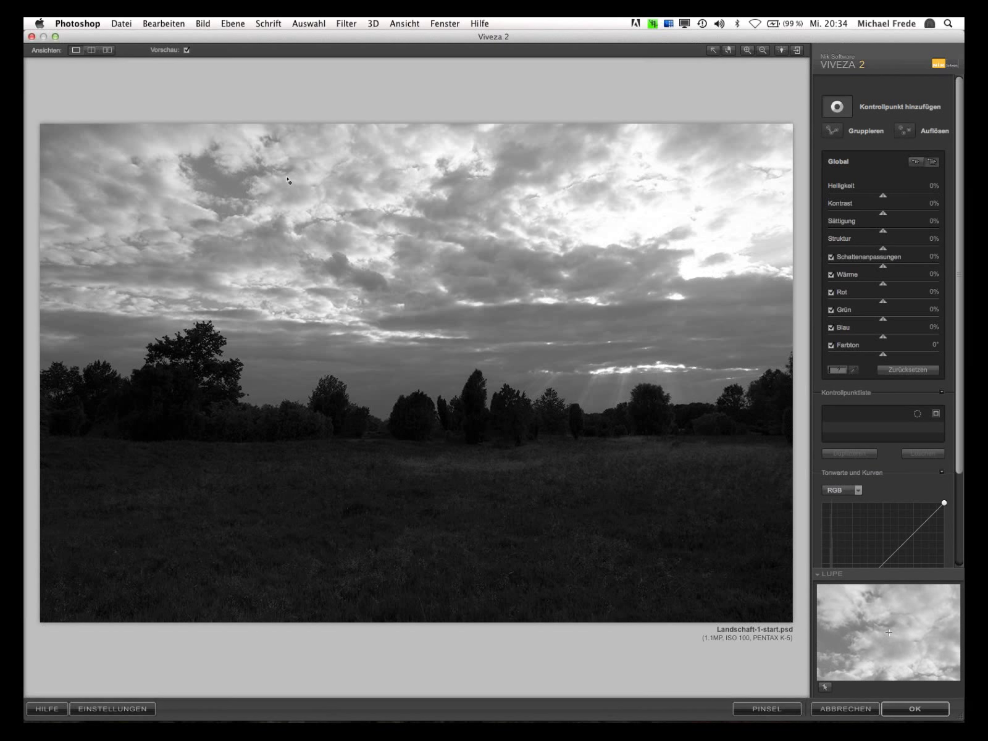
click(288, 178)
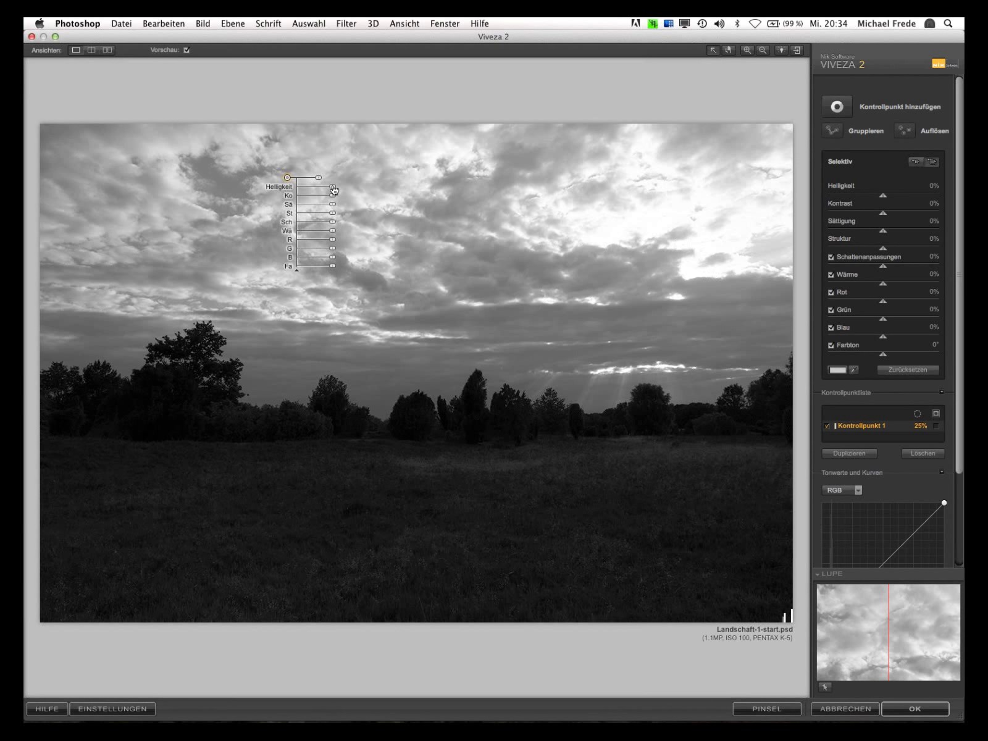
drag(333, 189, 306, 183)
drag(289, 185, 279, 201)
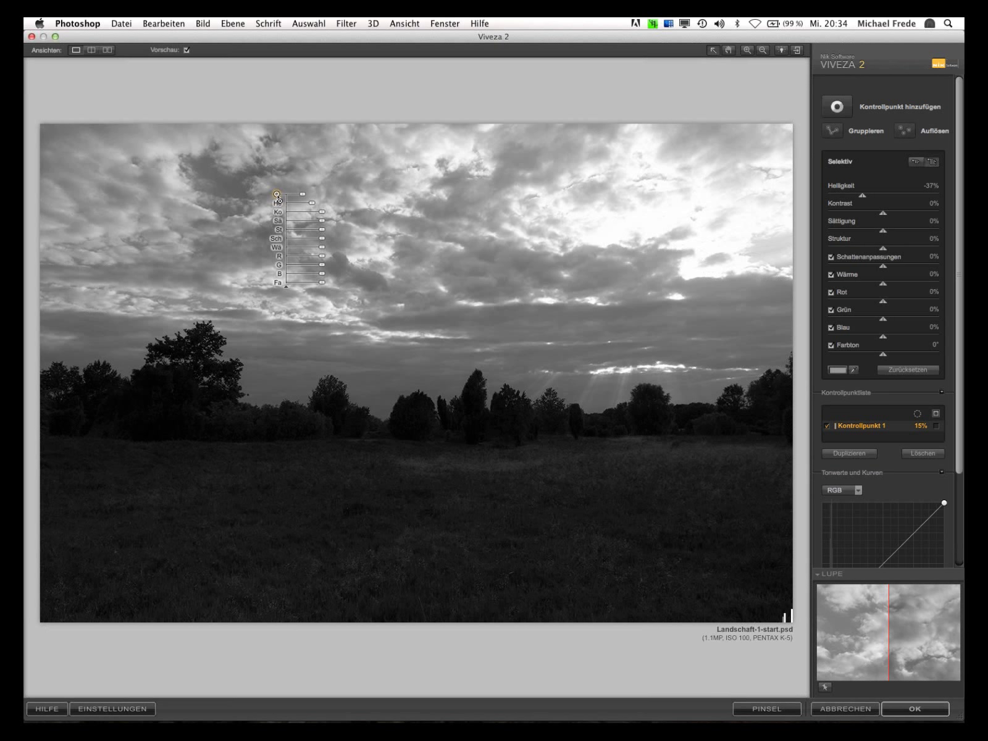
drag(277, 194, 339, 206)
drag(317, 206, 406, 254)
click(850, 464)
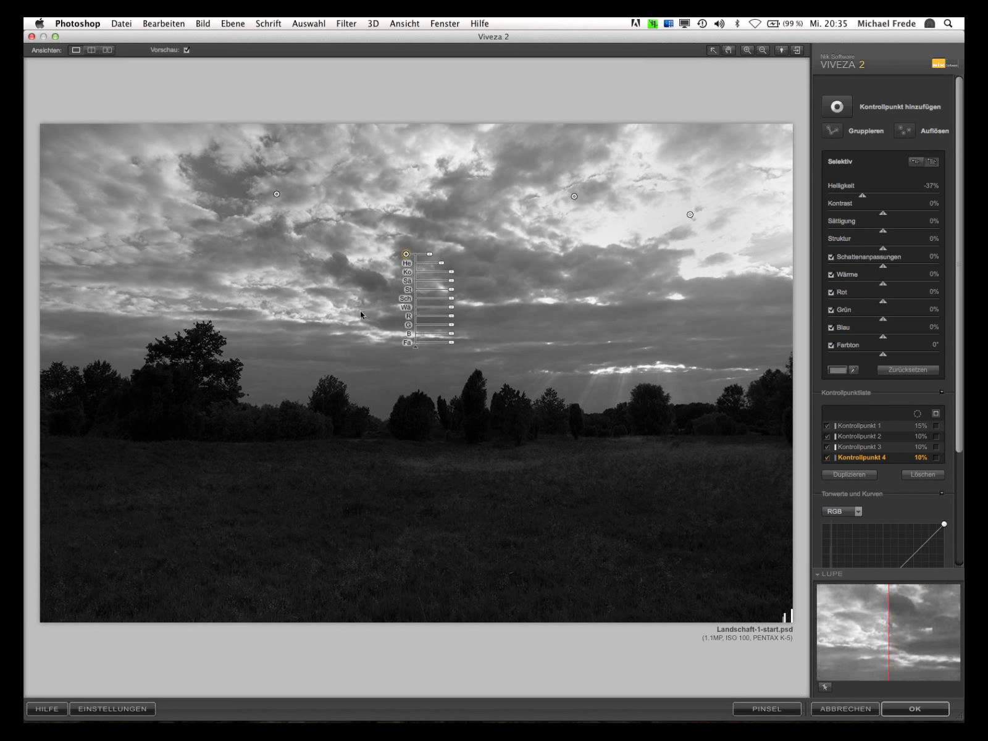
Add a control point on the meadow's left side with Schattenanpassungen 66 % and size 25 %, and copy it further right
click(837, 106)
click(108, 509)
mouse_move(154, 553)
mouse_down()
mouse_move(168, 556)
mouse_move(156, 555)
mouse_up()
drag(156, 520, 175, 557)
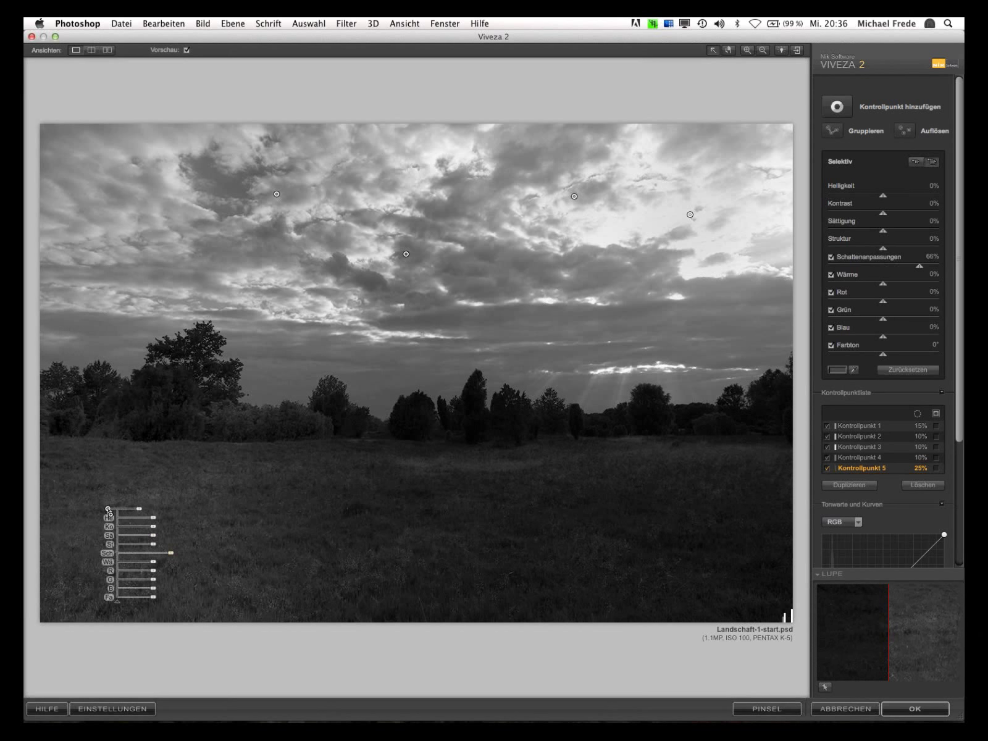
drag(109, 511, 122, 507)
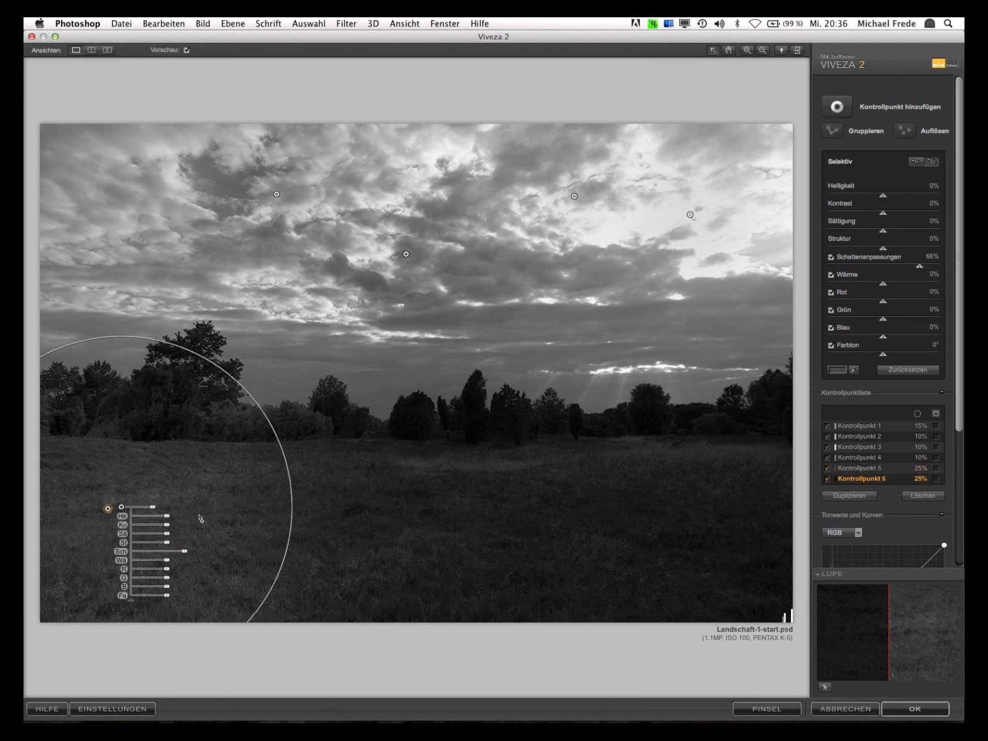
drag(200, 517, 291, 529)
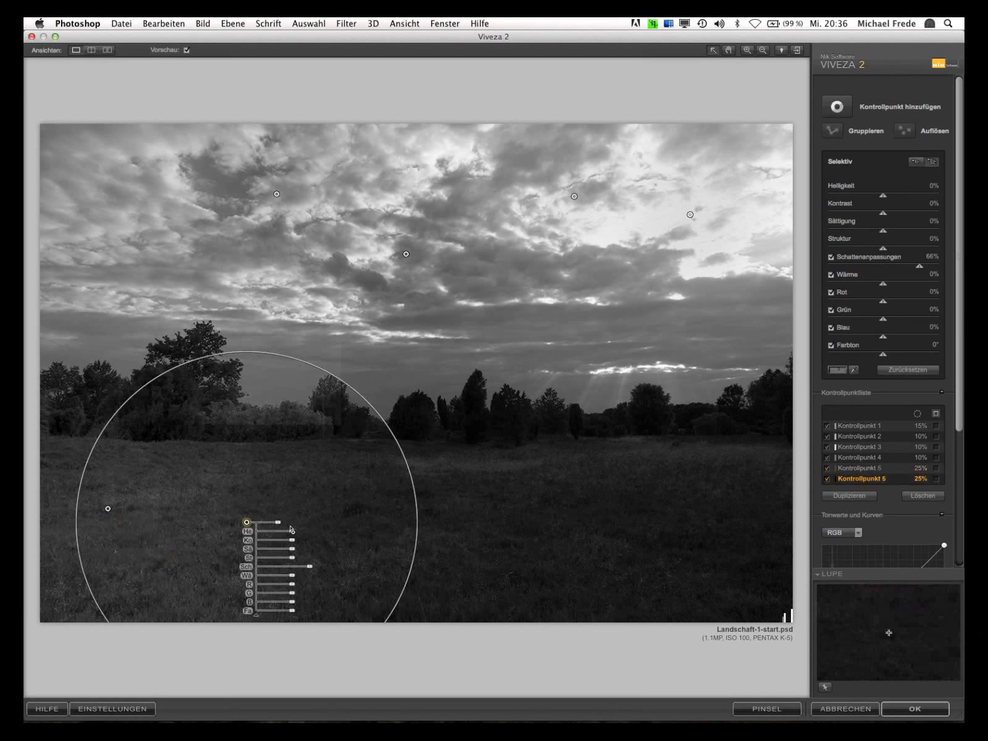
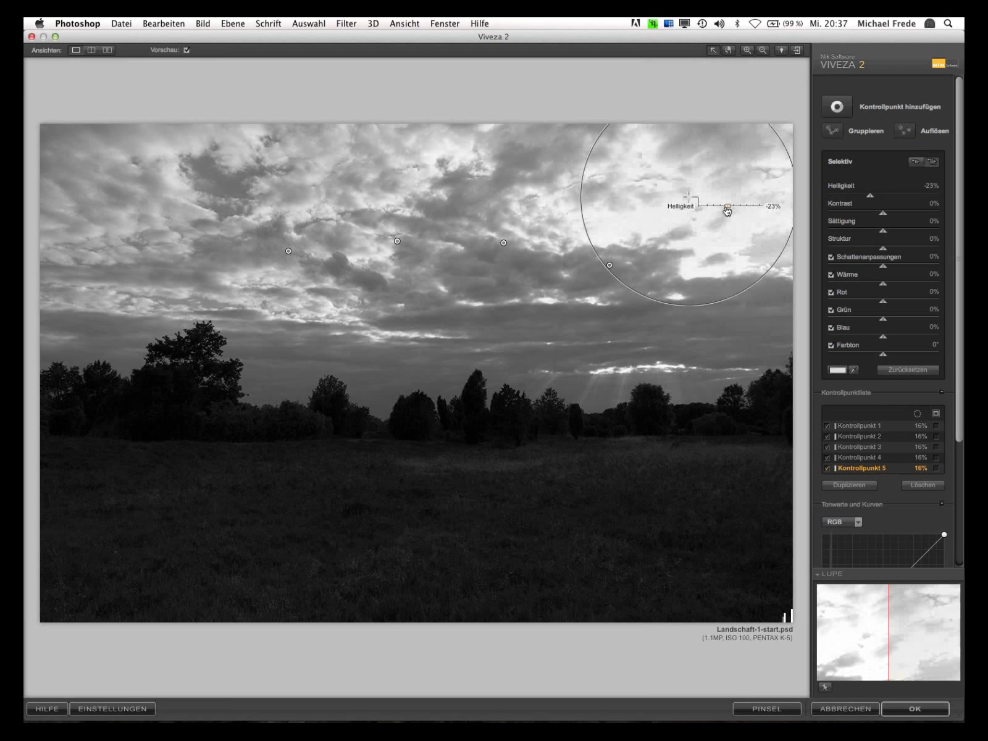
Place a row of four control points across the dark meadow with Schattenanpassungen at 62 %
click(433, 370)
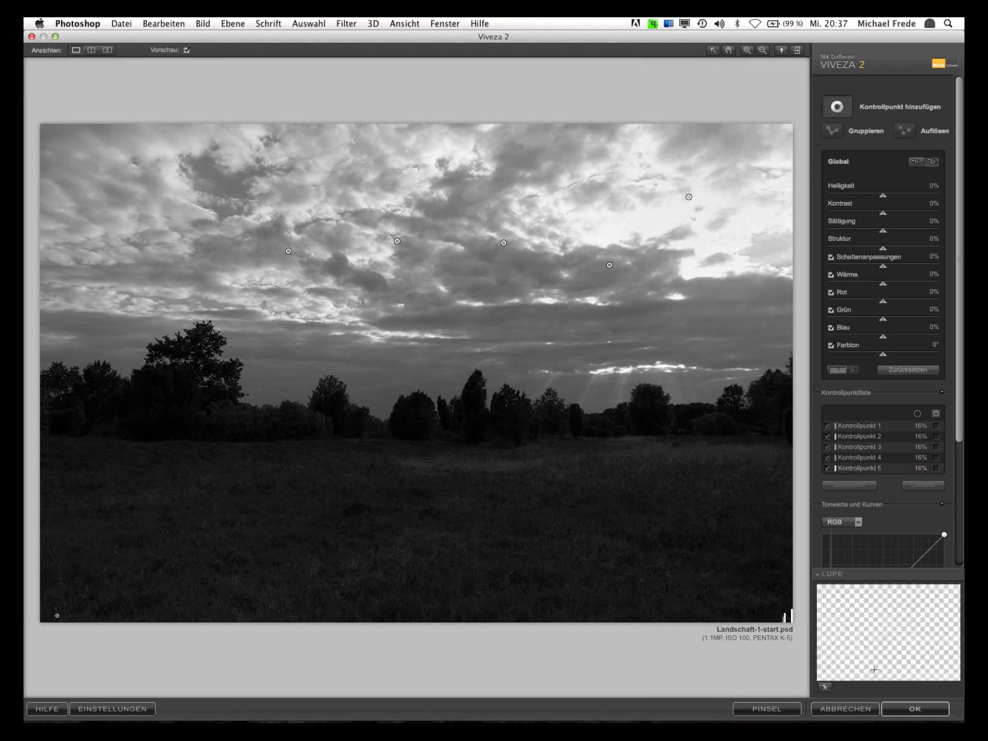
click(99, 536)
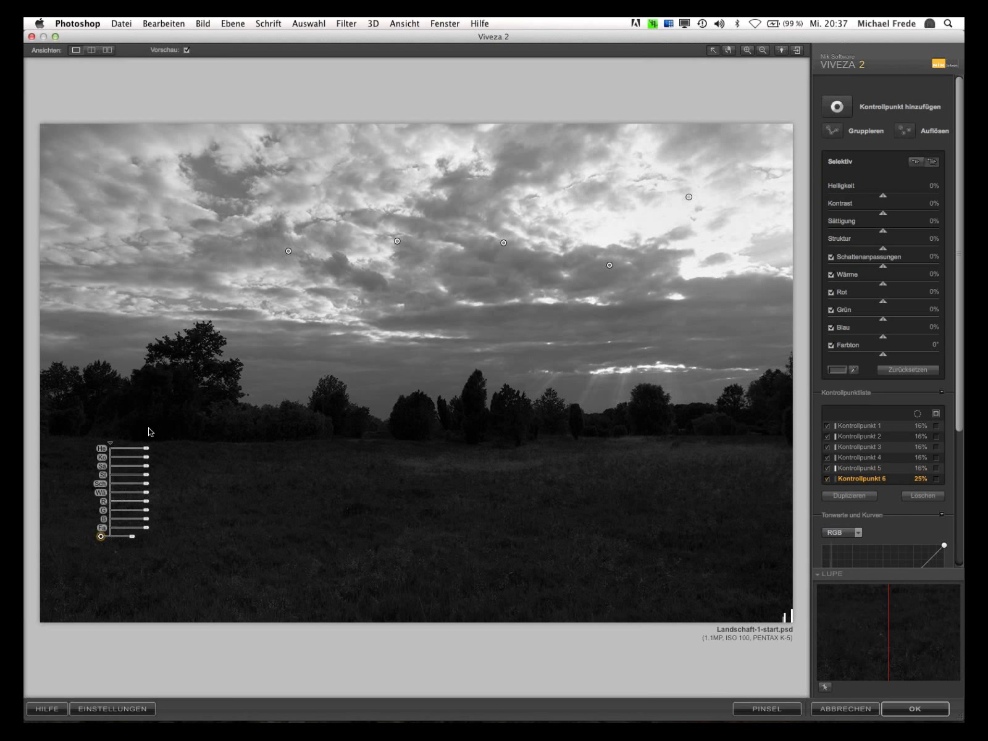
click(269, 536)
click(434, 532)
drag(479, 480, 496, 480)
drag(434, 533, 634, 535)
Set the reach of the third meadow control point to 16 % and adjust the second point's reach
click(441, 537)
drag(472, 537, 470, 543)
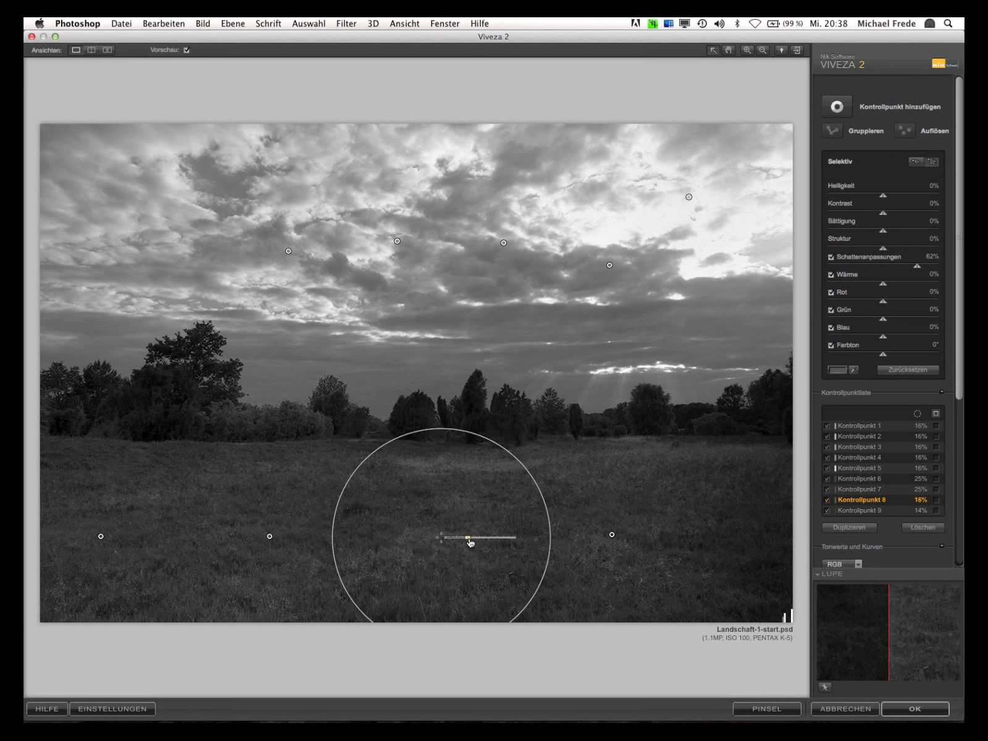
click(269, 536)
drag(298, 541, 297, 542)
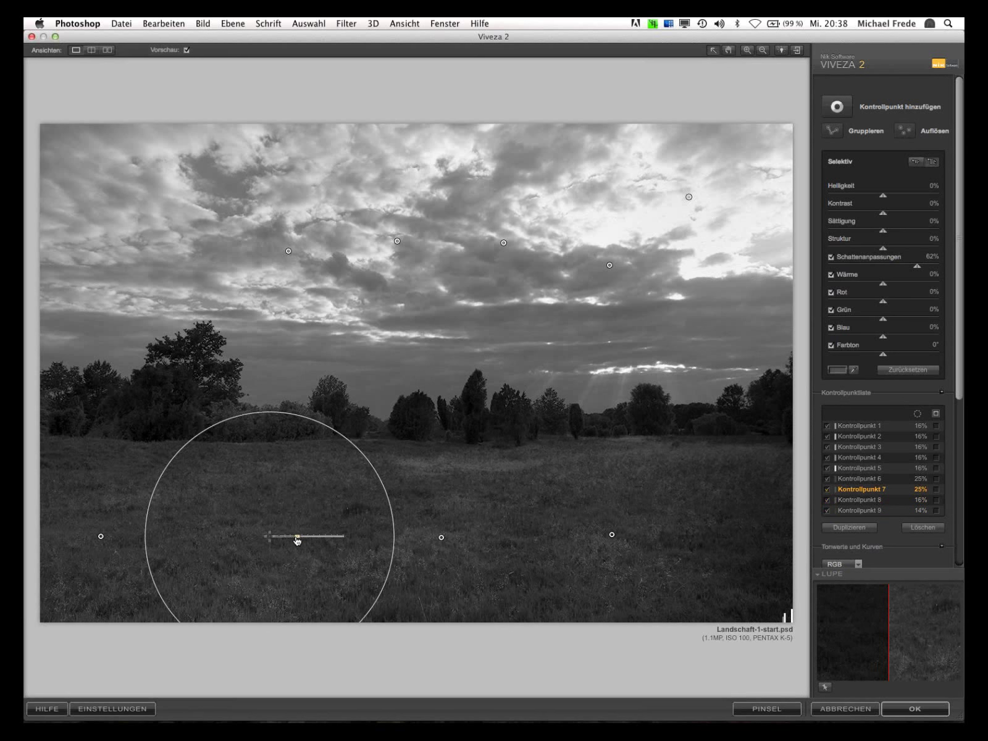
Group the four meadow control points and set the group's reach to 15 %
click(859, 479)
shift+click(859, 510)
click(833, 130)
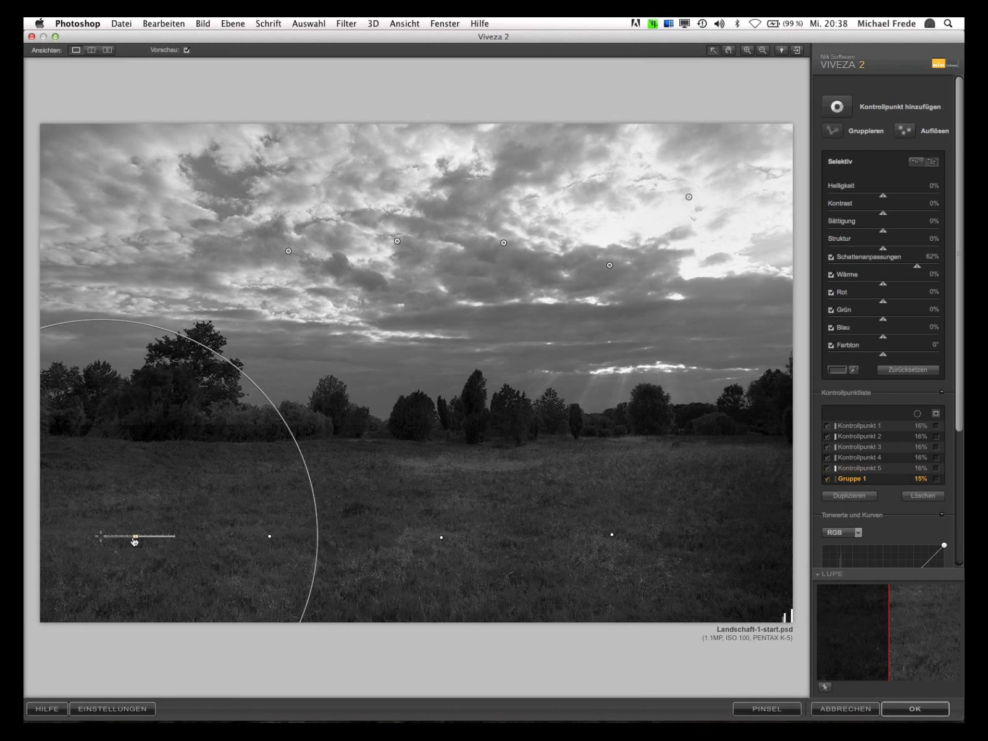
drag(134, 542, 128, 541)
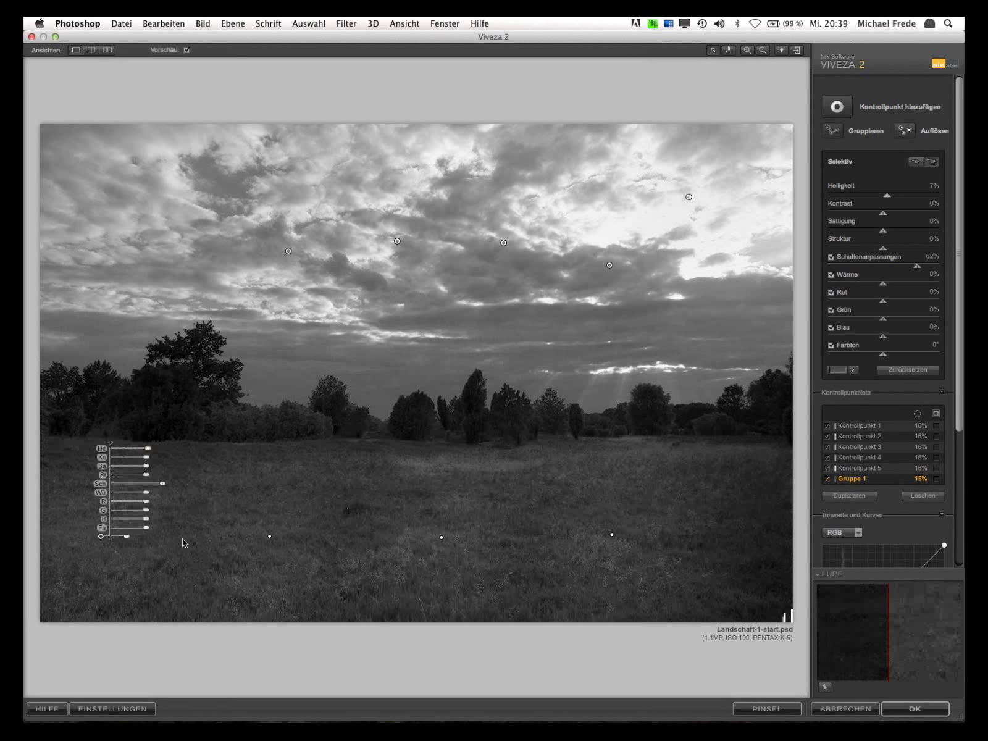
Add a control point in the meadow's lower right area with a 16 % reach and Schattenanpassungen at 37 %
click(838, 110)
click(745, 563)
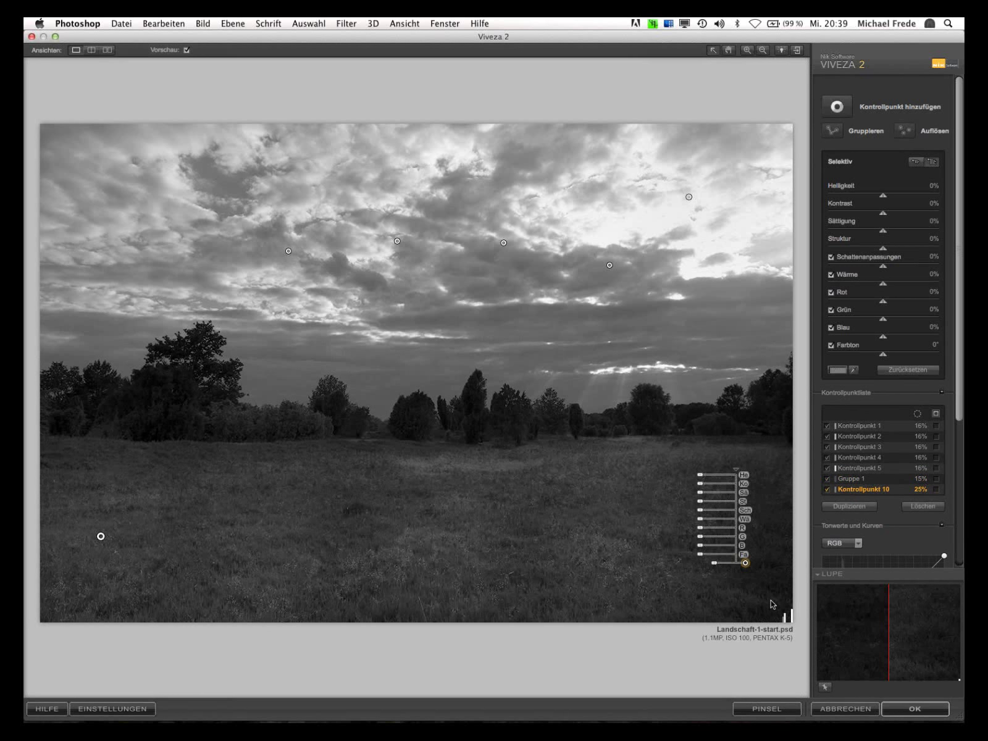
drag(714, 563, 718, 563)
drag(700, 511, 691, 511)
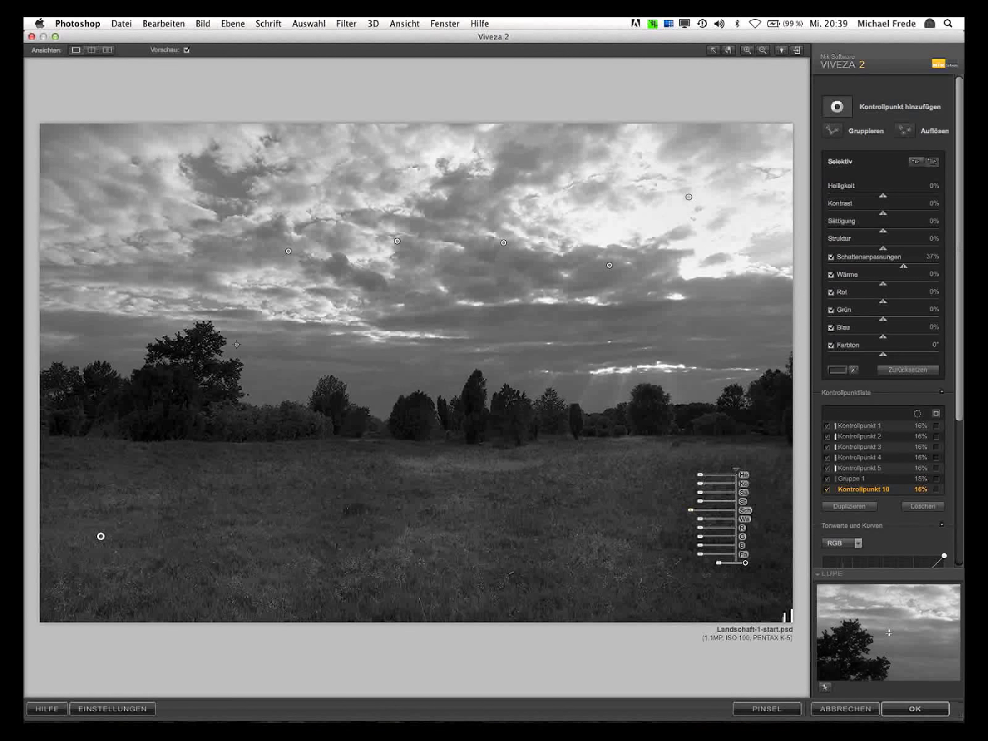
Place four control points of 9 % reach along the tree line, raise Schattenanpassungen to 55 %, and apply the Viveza 2 adjustments
click(182, 411)
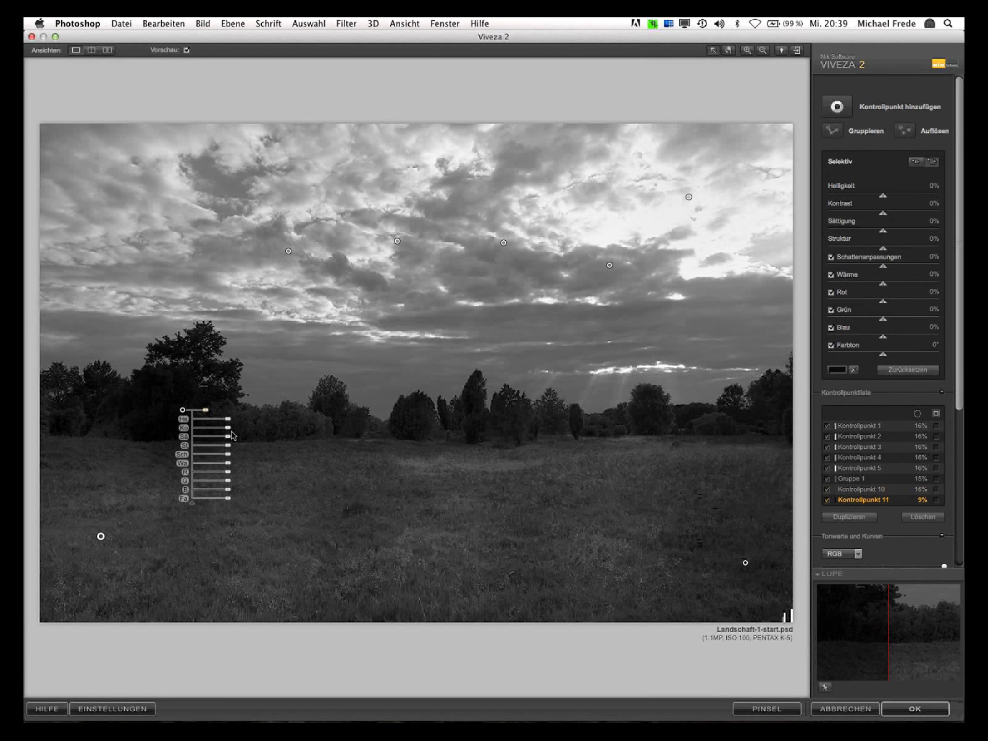
drag(228, 454, 243, 459)
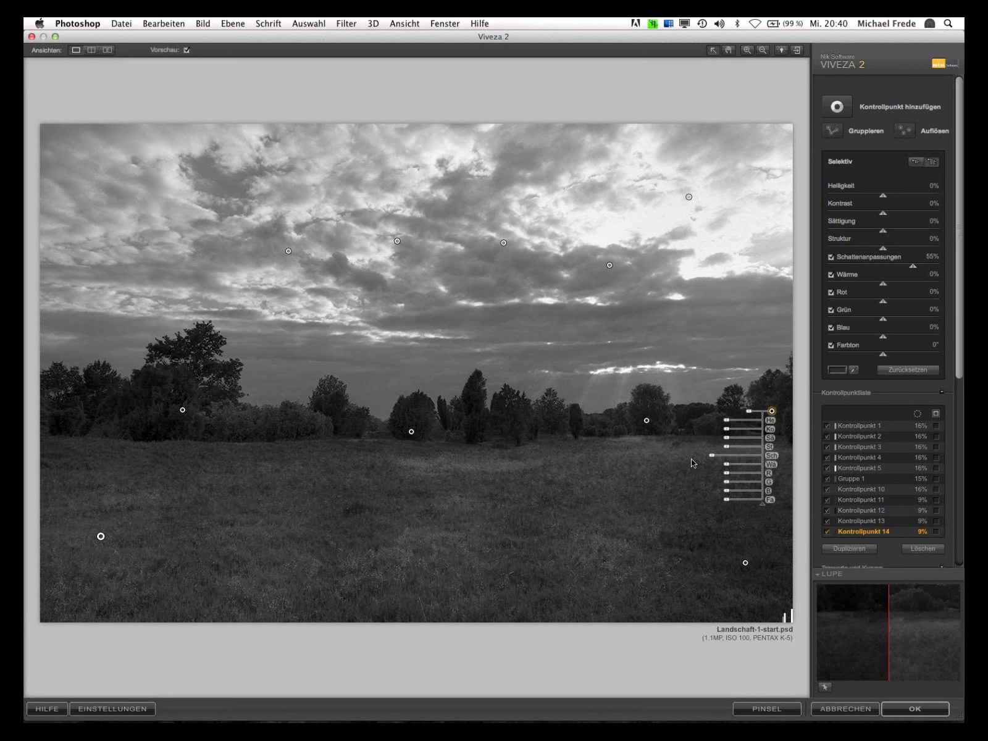
click(666, 498)
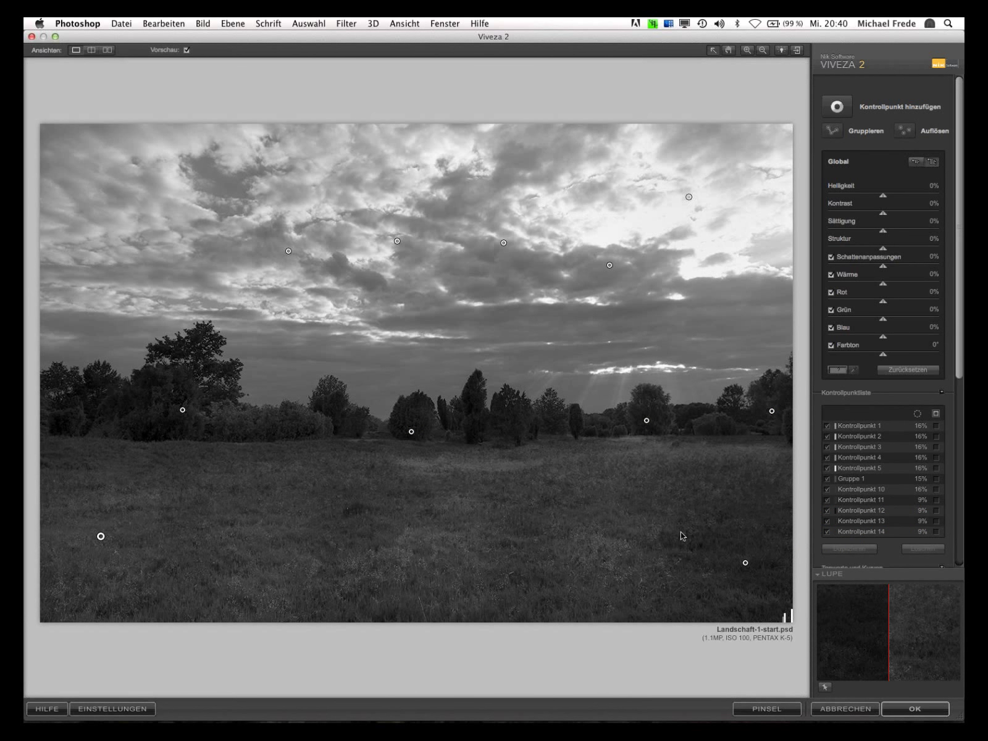
click(916, 708)
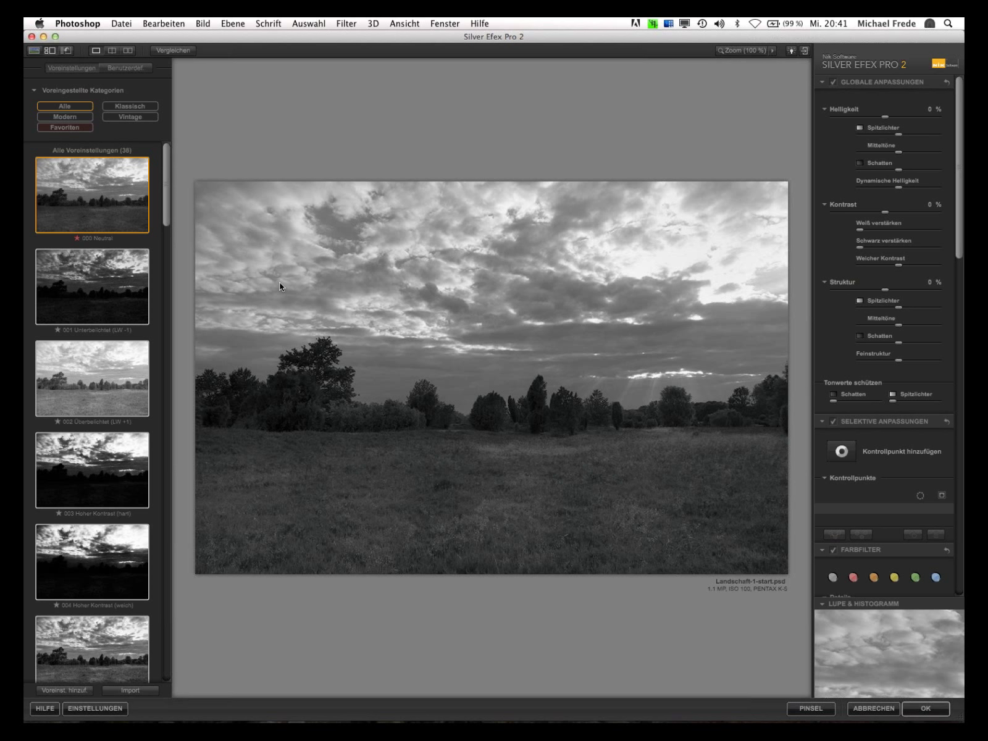
Apply the preset 005 Hohe Struktur (hart) to the landscape in Silver Efex Pro 2
scroll(141, 291, down, 6)
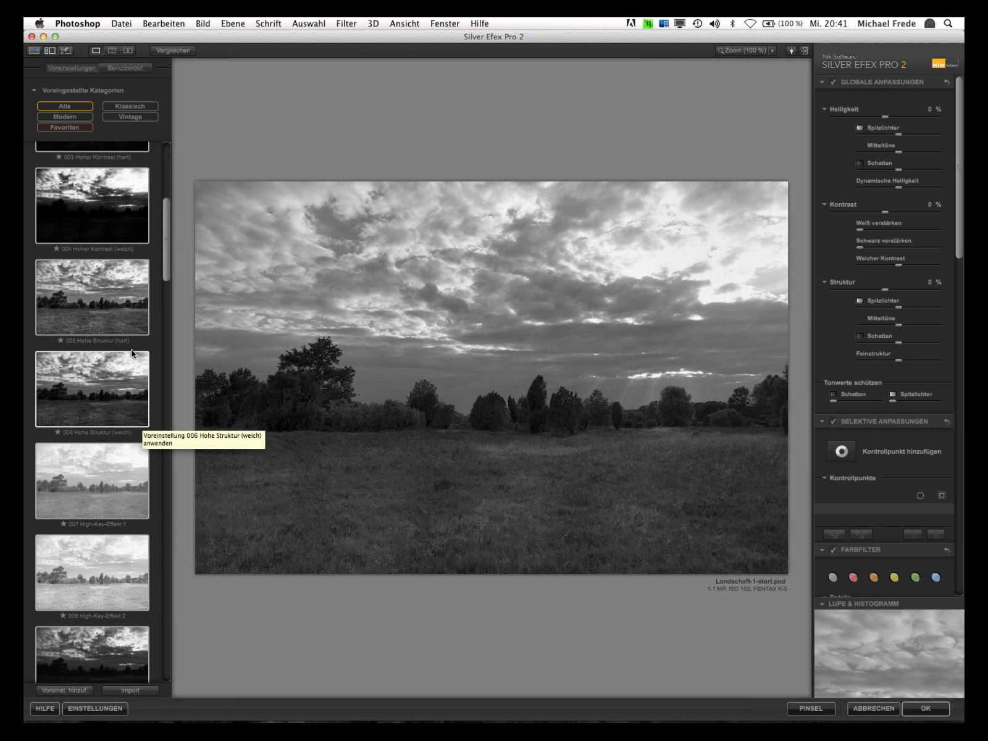
click(79, 304)
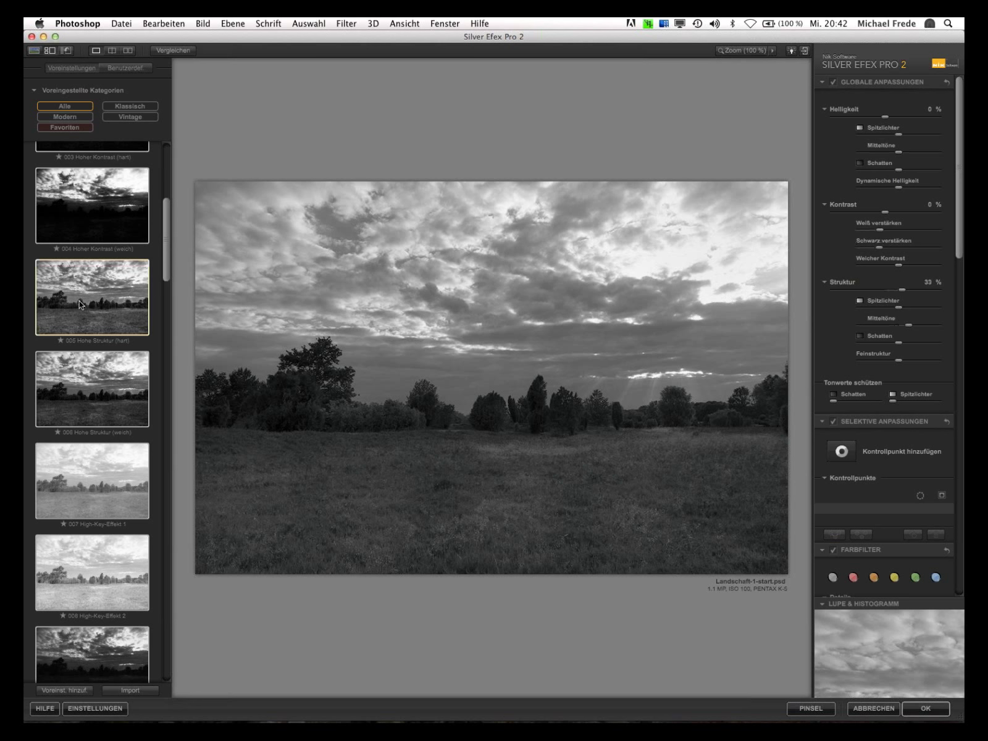
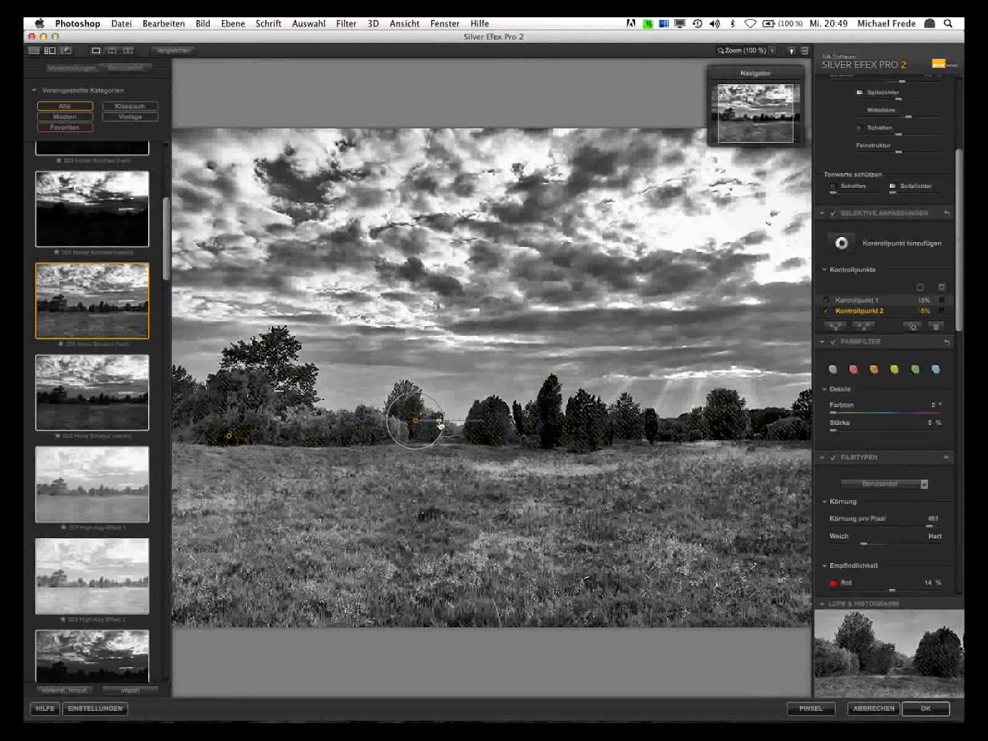
Shrink the second tree-line control point's reach to 6 % and copy the point onto three more trees further right
mouse_move(460, 426)
mouse_down()
mouse_move(436, 423)
mouse_move(445, 426)
mouse_up()
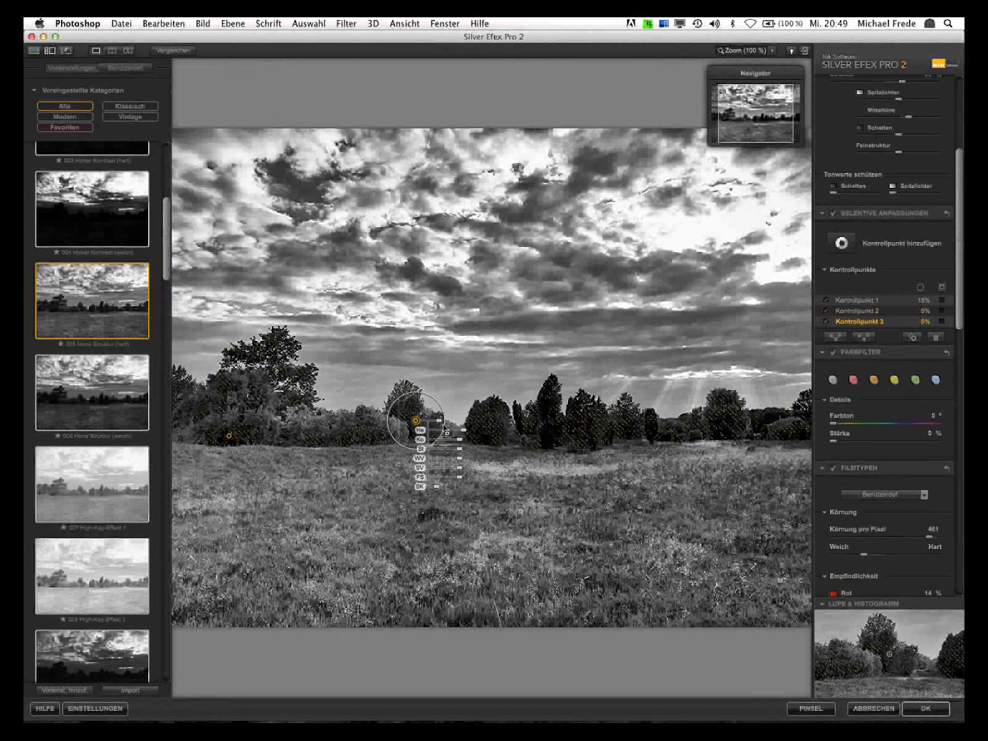
drag(415, 420, 486, 429)
drag(485, 429, 548, 408)
drag(547, 408, 727, 465)
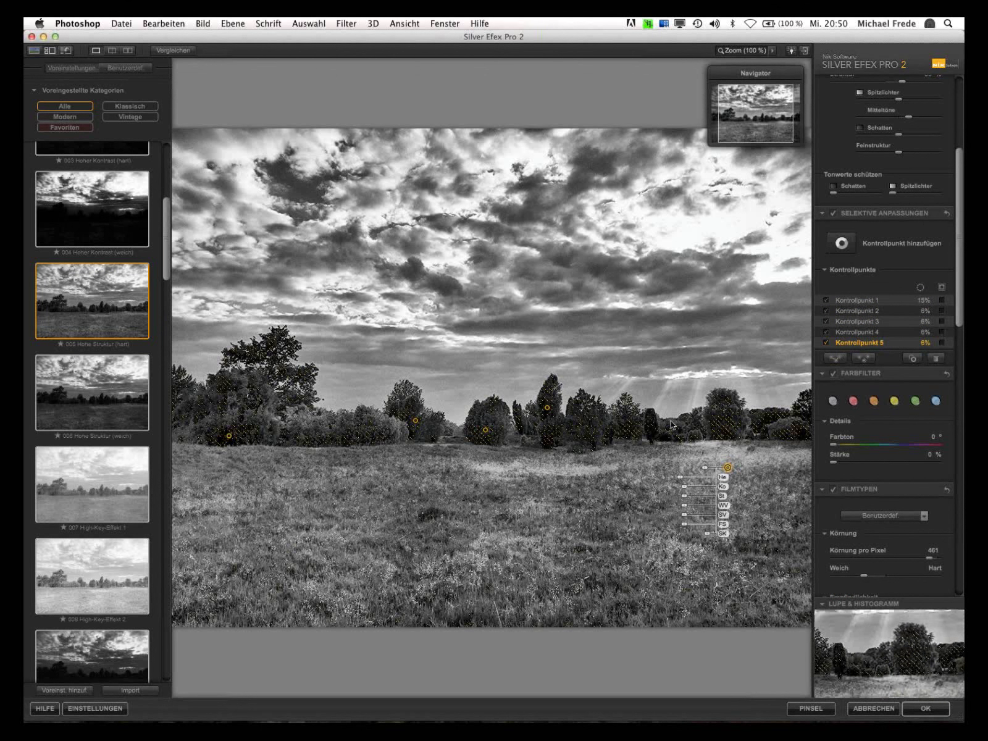
drag(728, 468, 726, 431)
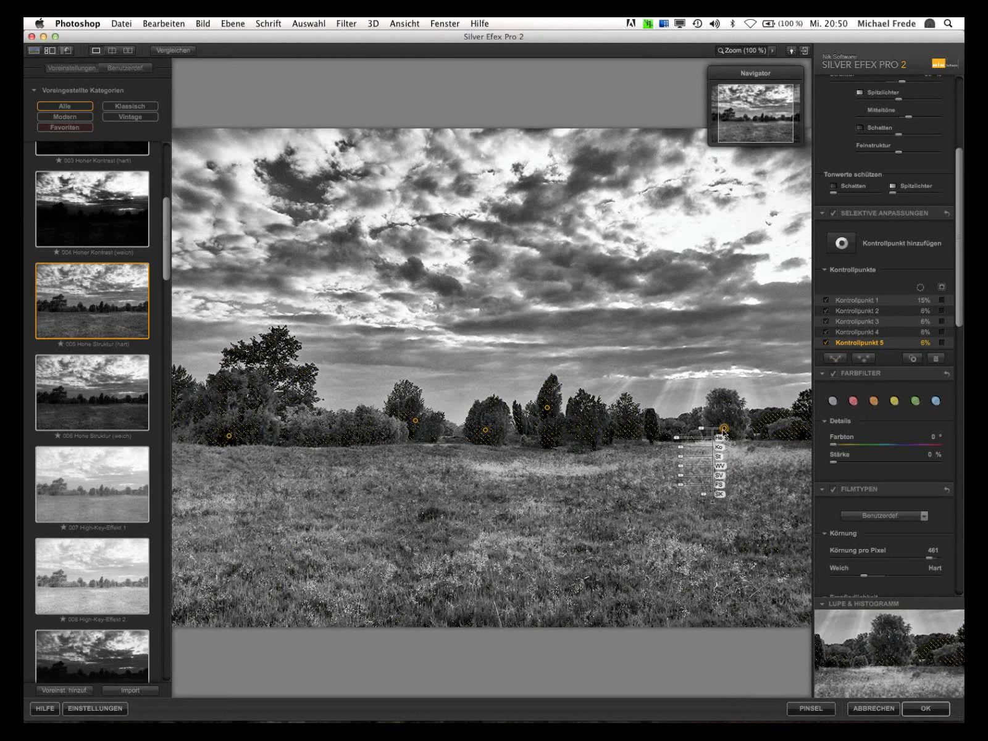
click(725, 436)
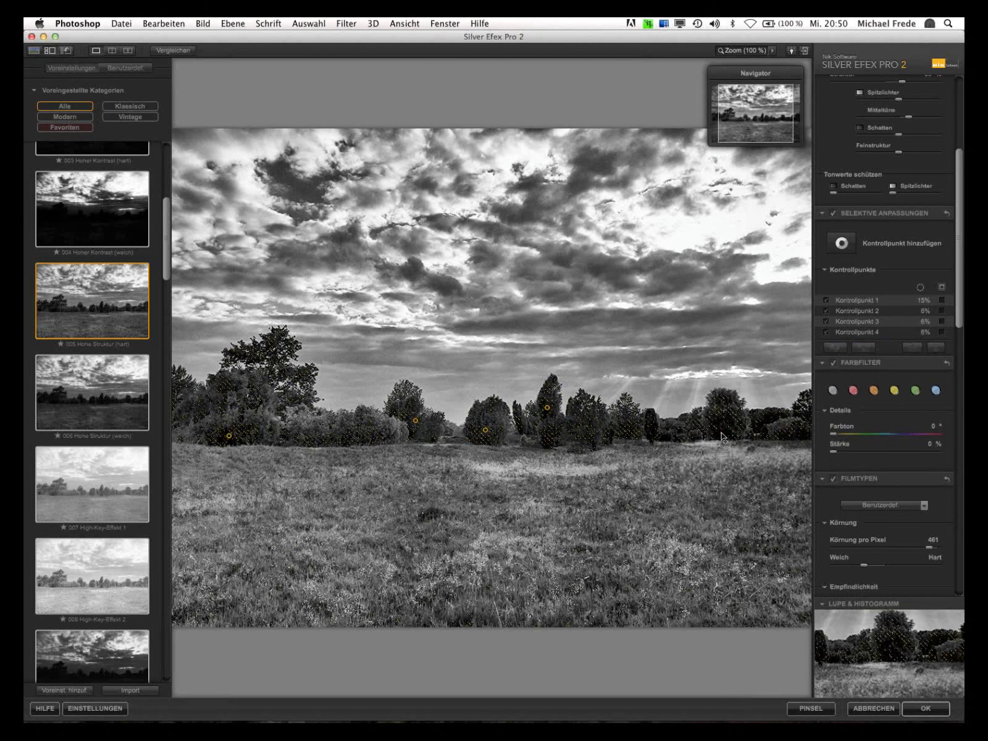
click(724, 428)
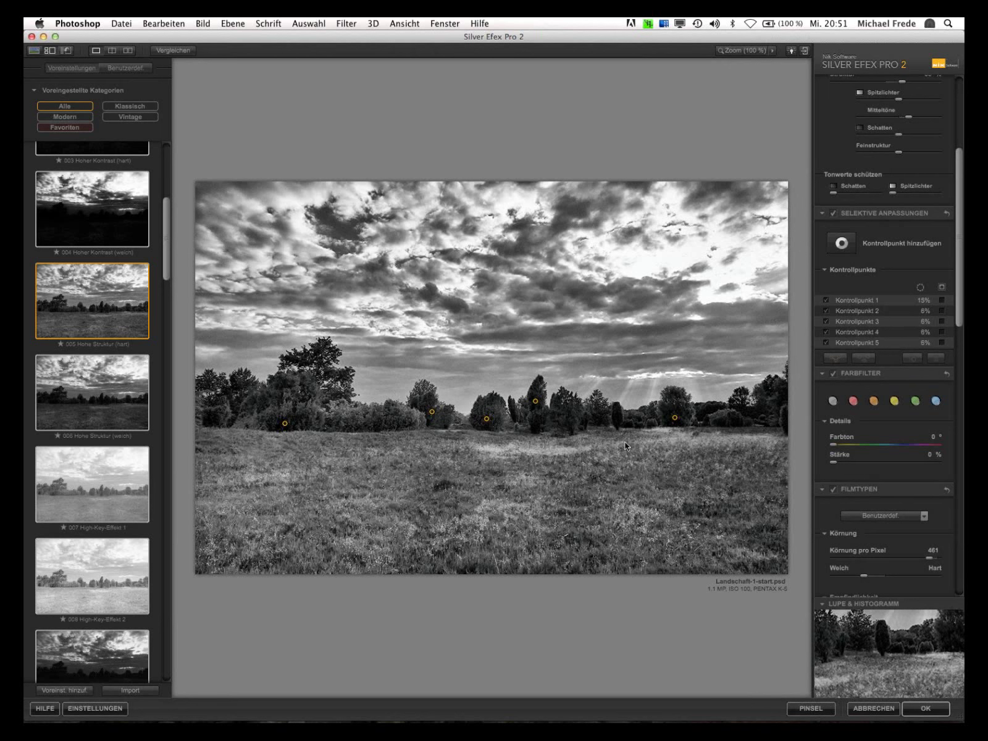
Add a control point with lowered Helligkeit to the blown-out clouds and move it onto their brightest area
mouse_move(946, 694)
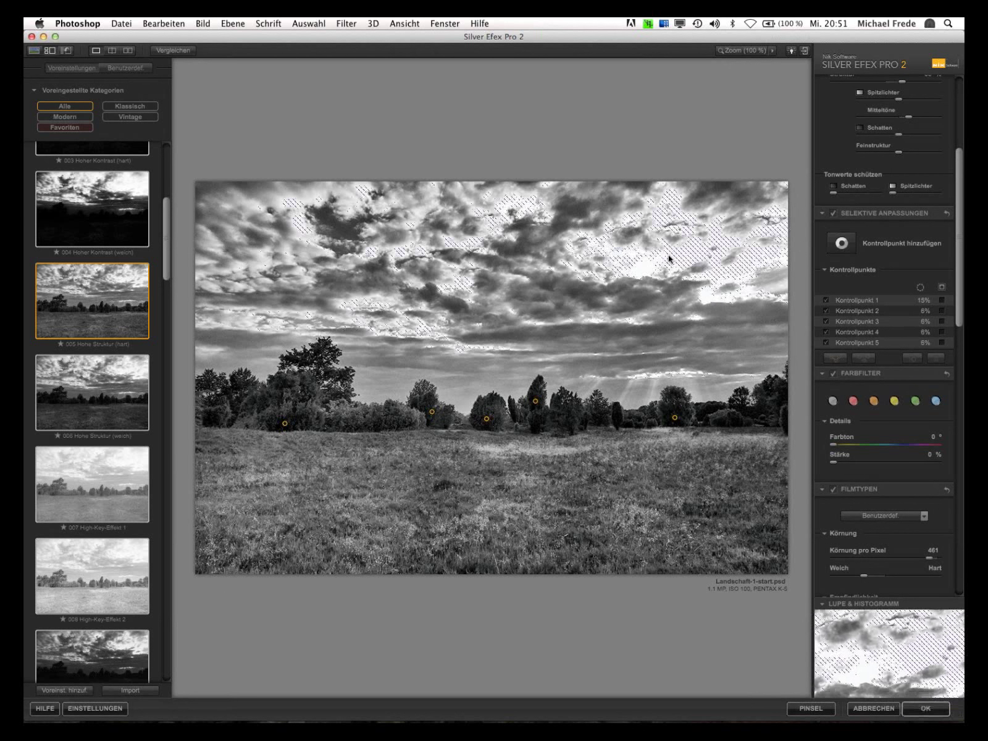
click(841, 243)
click(707, 252)
drag(681, 260, 670, 260)
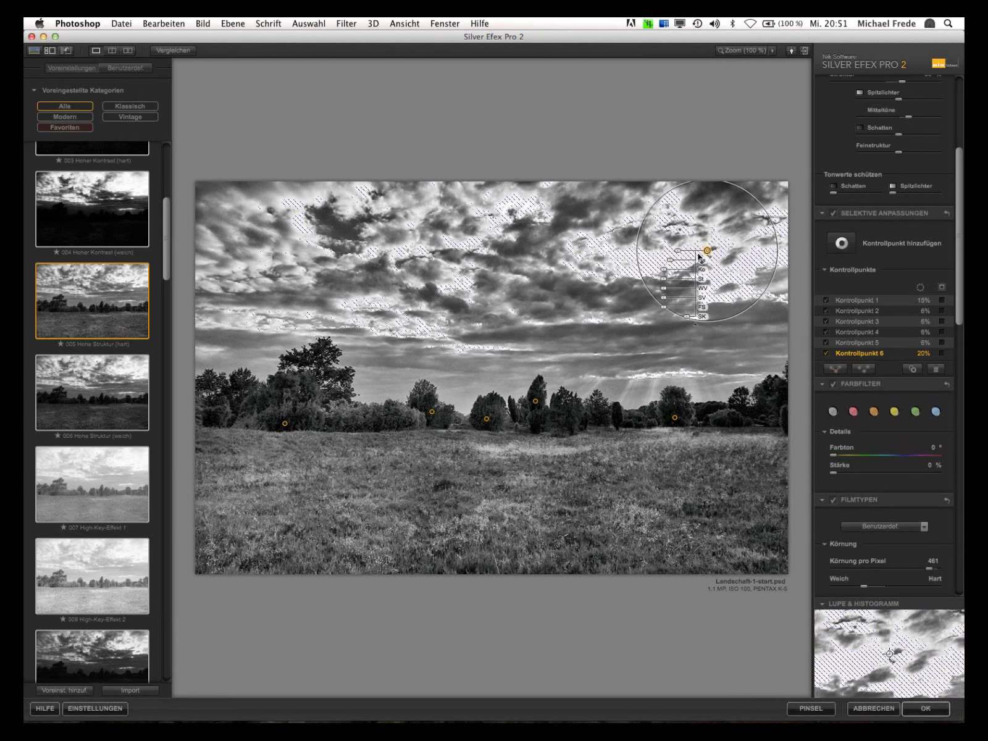
drag(707, 250, 682, 258)
Add a control point on the dark cloud in the sky's upper left and lower its Helligkeit to -16 %
click(842, 243)
click(343, 231)
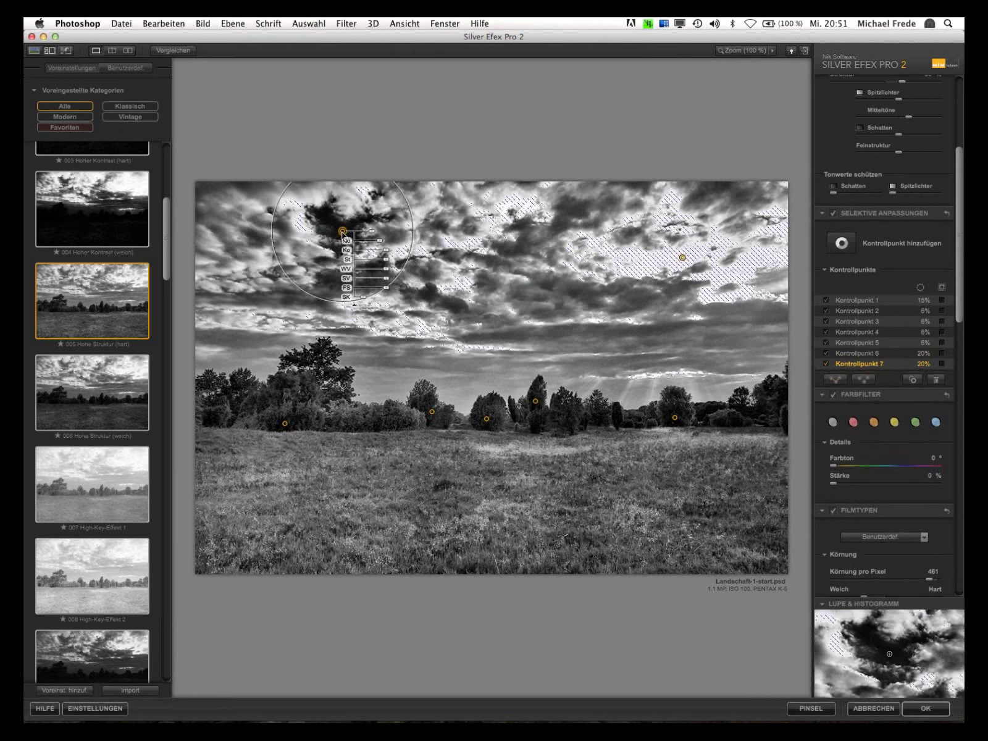
drag(391, 240, 382, 241)
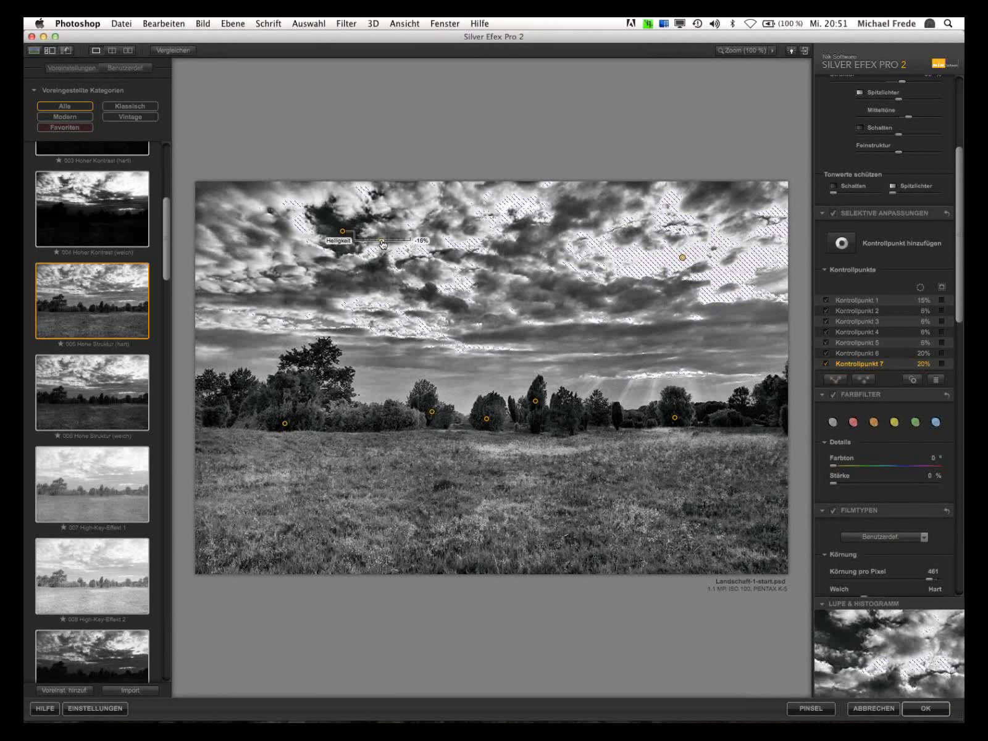
click(354, 247)
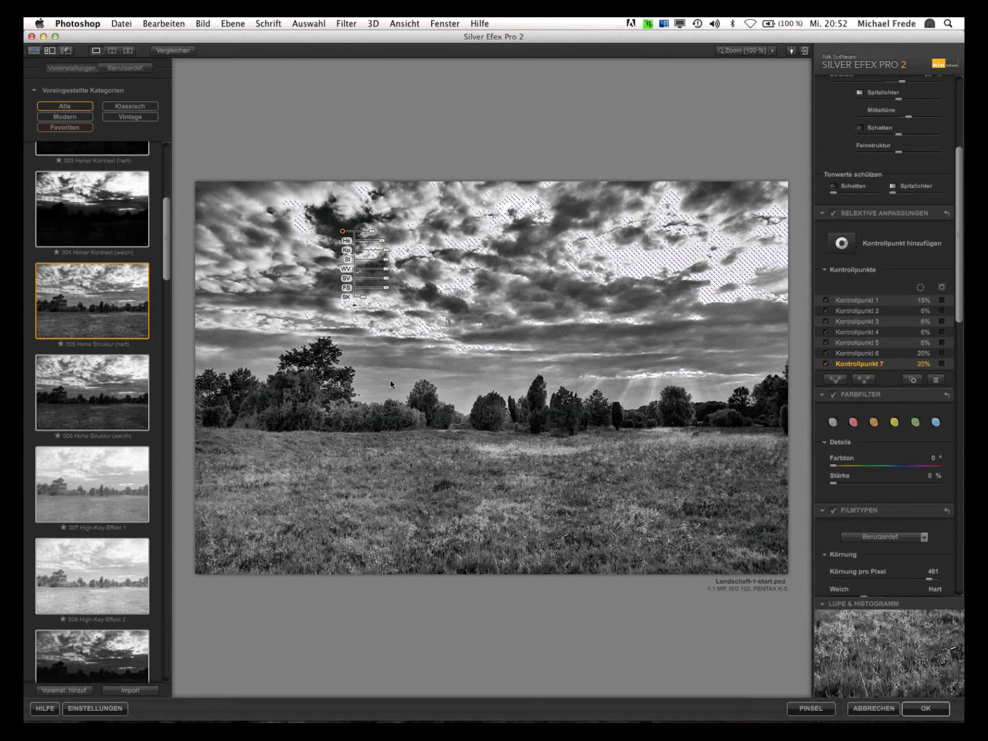
Save the current settings as a custom preset named for the Heidelandschaft and apply the black-and-white conversion
click(63, 690)
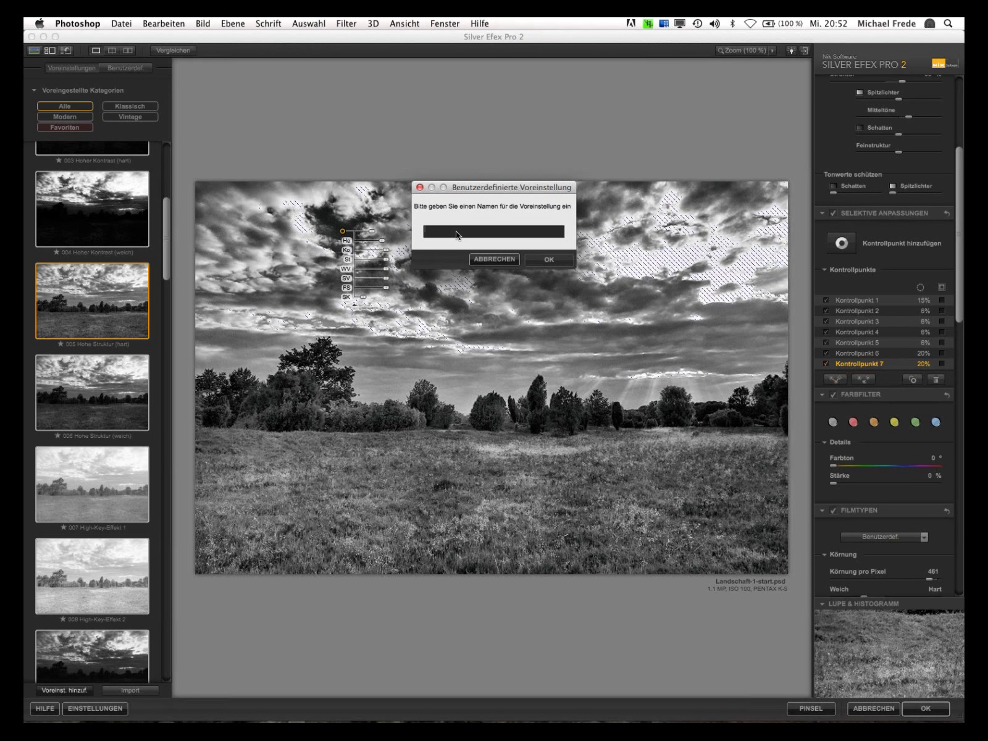
text(We)
text(r Heidelandschaftbina)
click(550, 261)
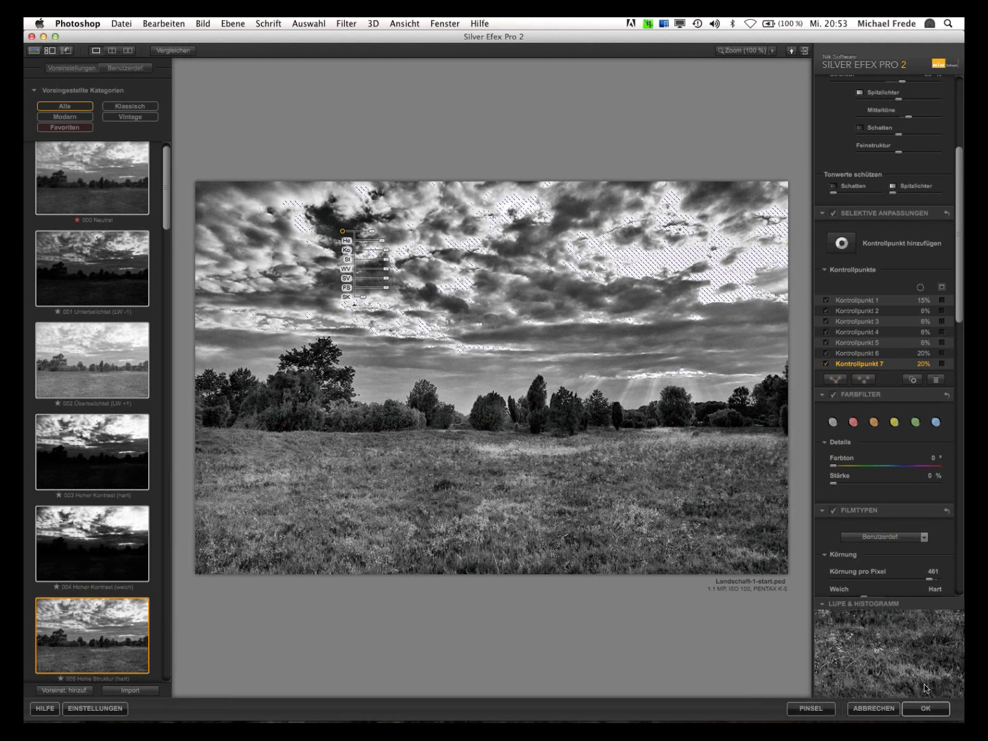
click(926, 708)
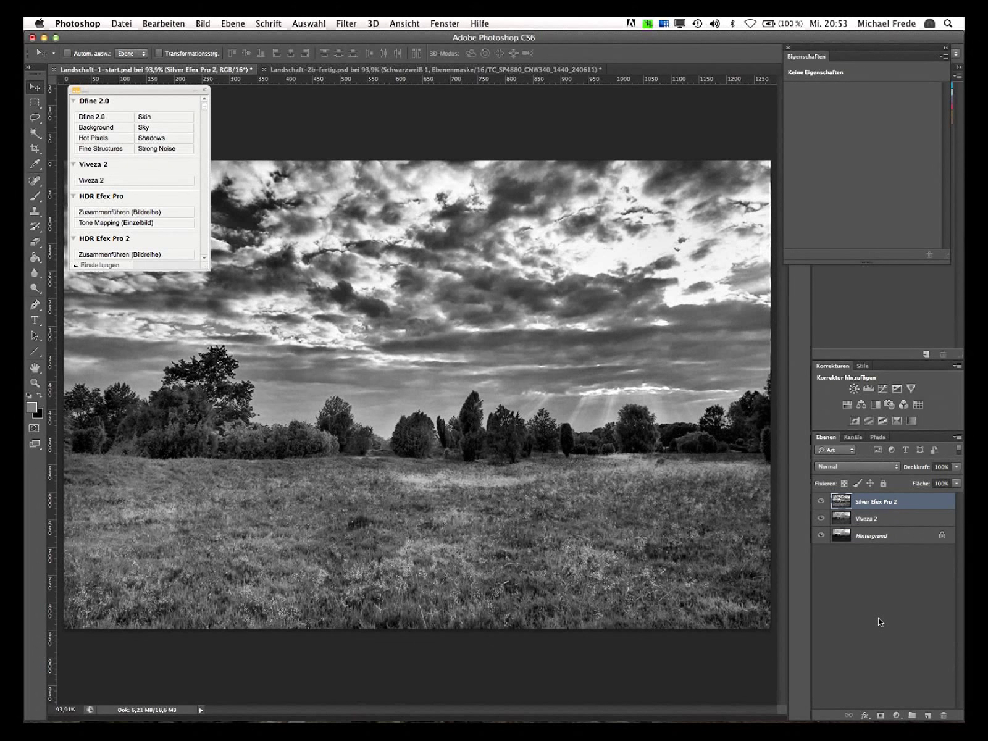
Add a Helligkeit/Kontrast adjustment layer above the conversion with Kontrast at -25 and Helligkeit at 8
click(855, 389)
drag(863, 142, 853, 143)
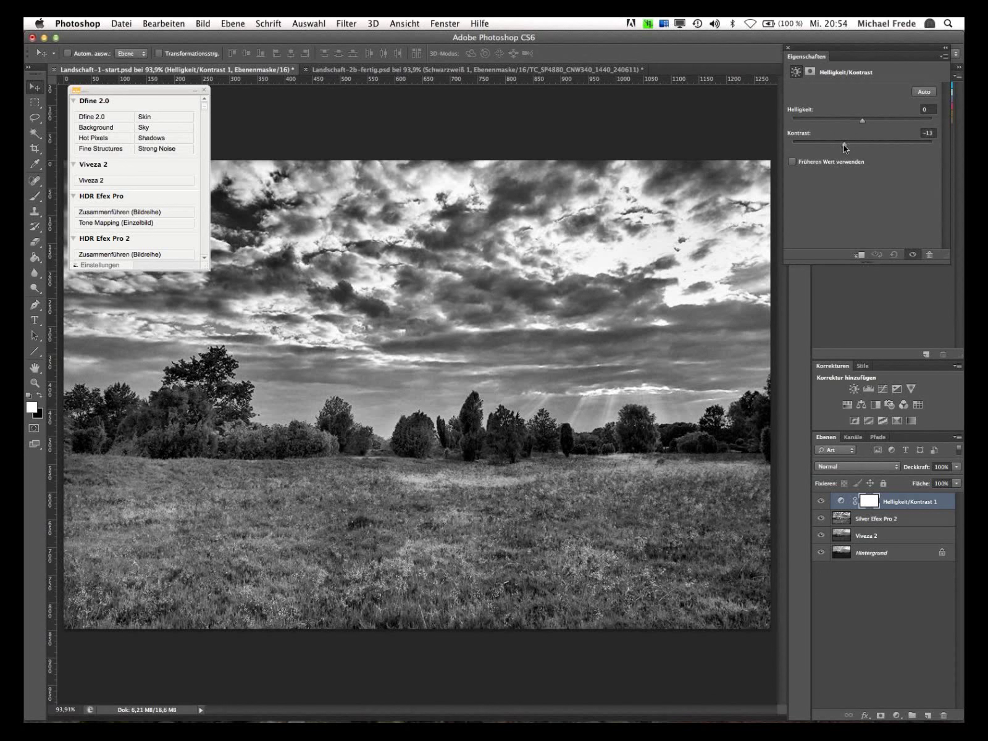
drag(833, 144, 828, 144)
drag(863, 121, 867, 120)
Save the layered image as Landschaft-1-fertig.psd in the kleine Bilder folder
click(122, 24)
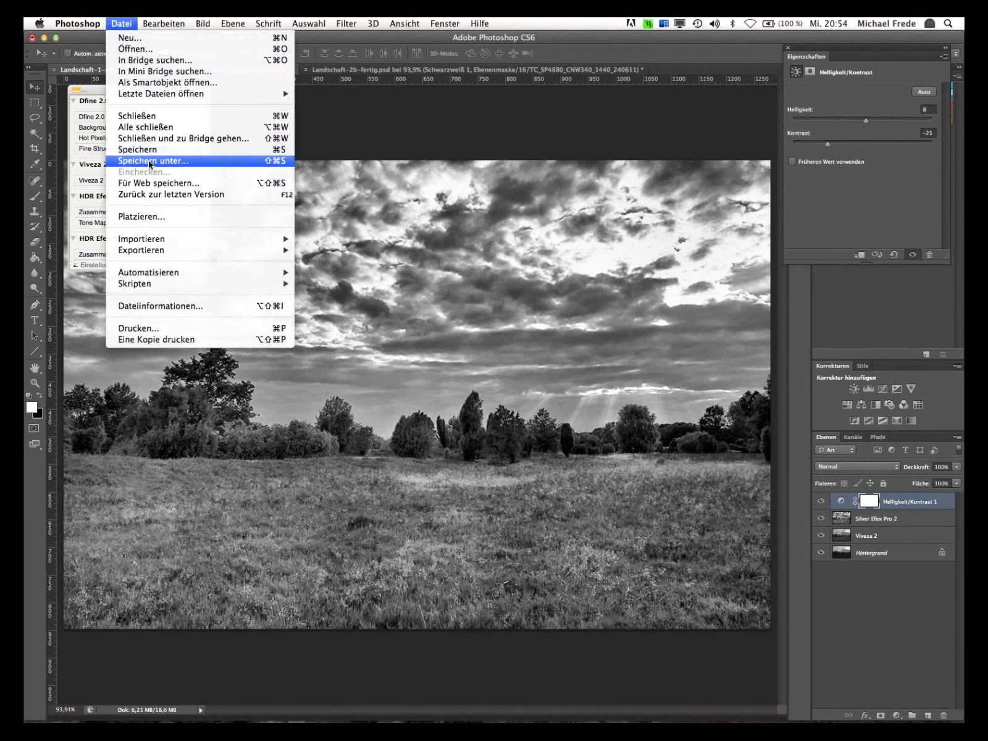
click(149, 160)
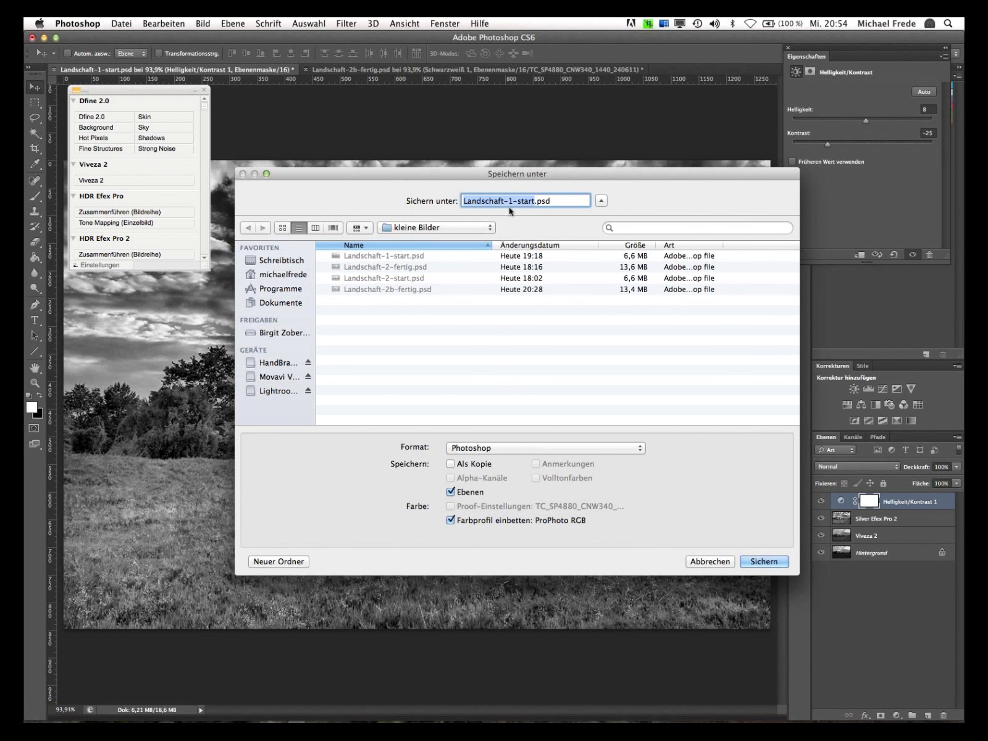
text(Landschaft-1-fertig)
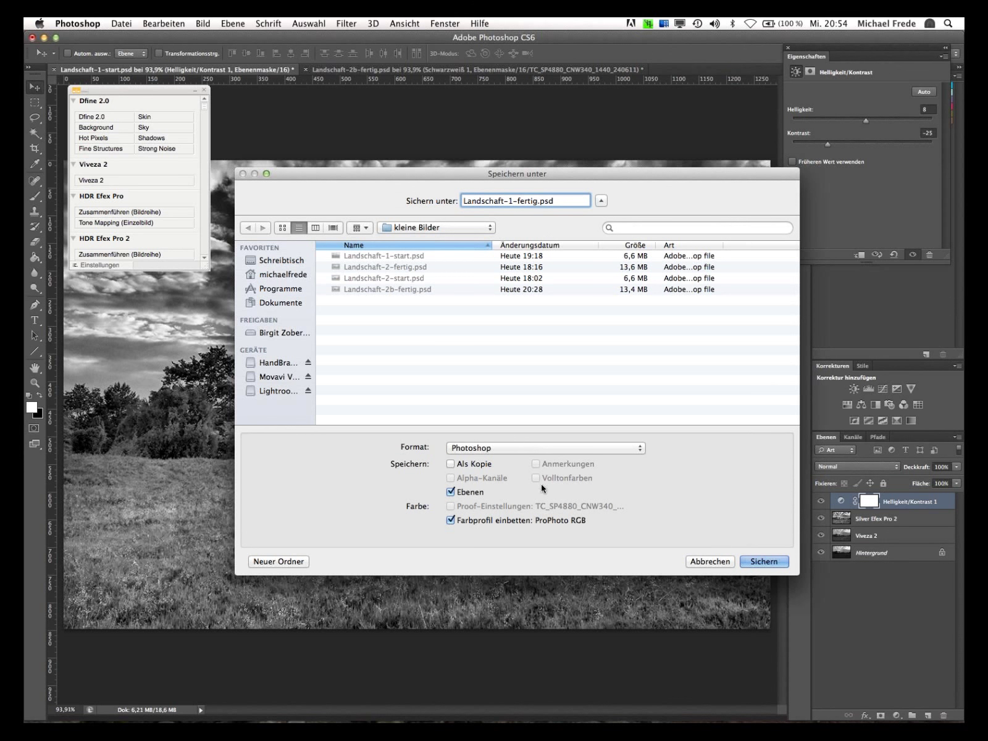
click(763, 563)
Switch to Lightroom and look through the heath and sheep photos in the 2012-06-23 folder
mouse_move(737, 709)
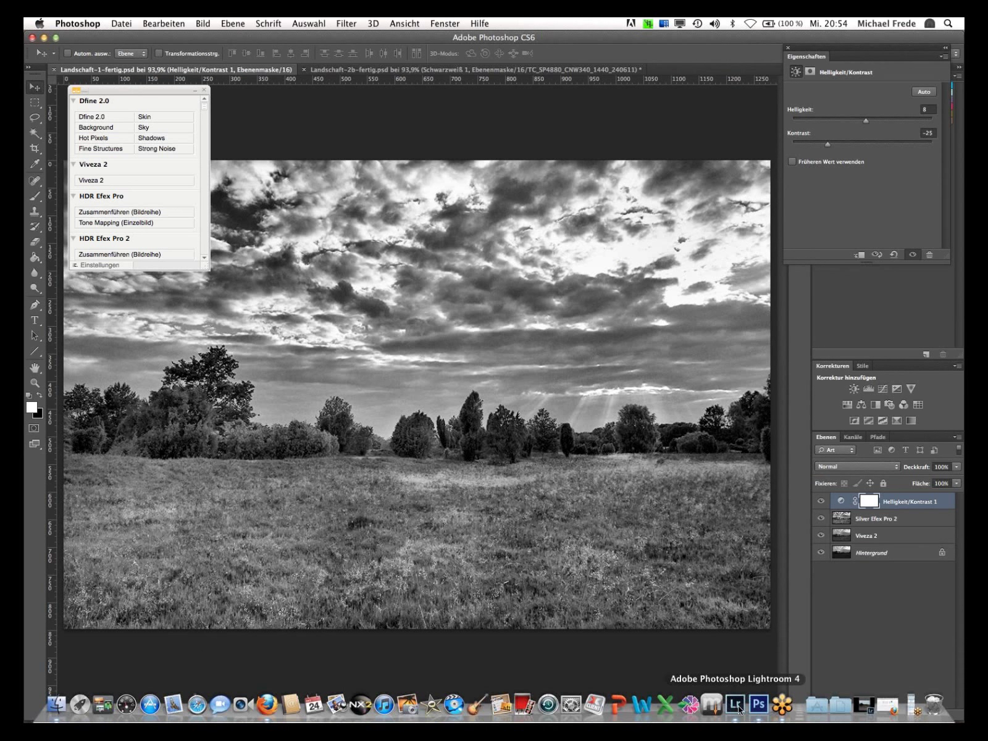
click(736, 707)
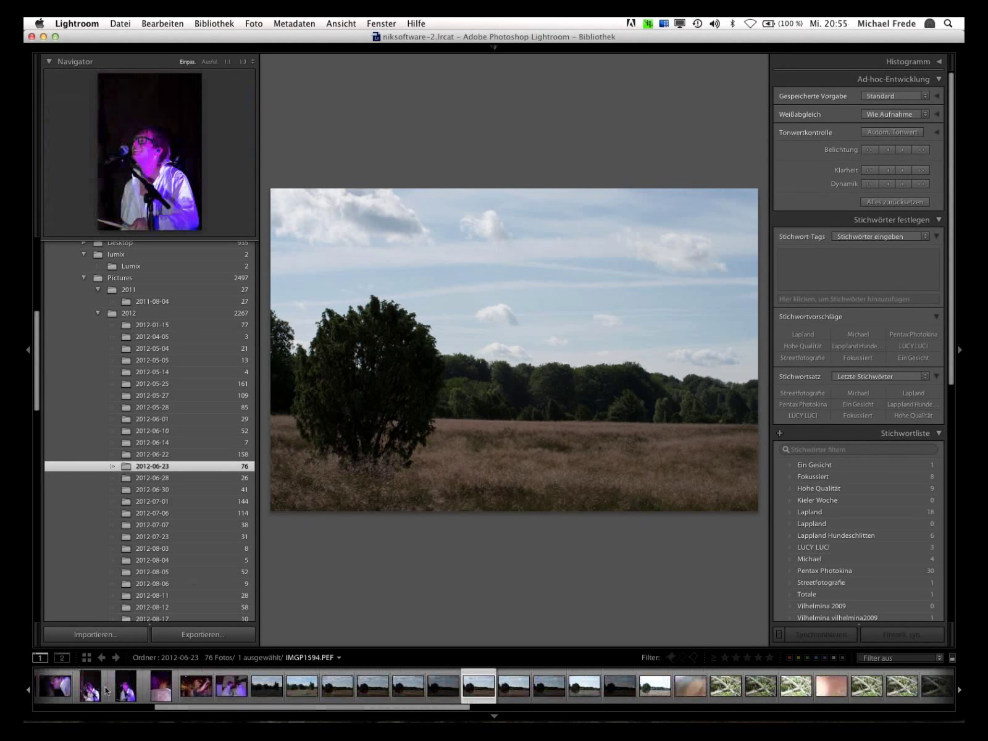
click(304, 689)
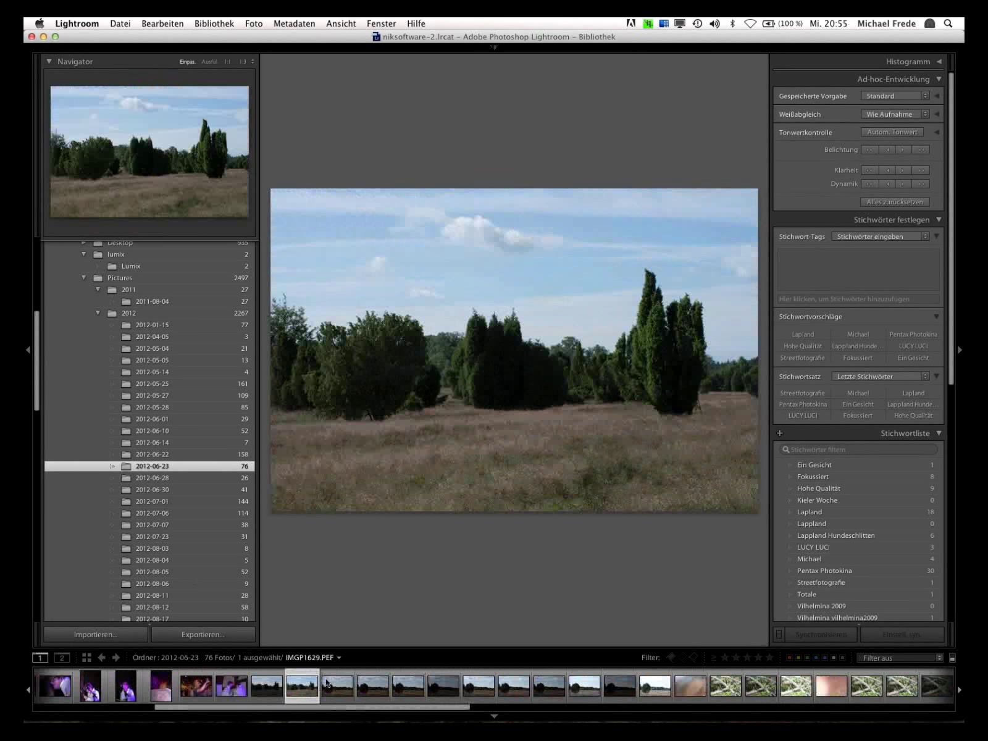
click(584, 687)
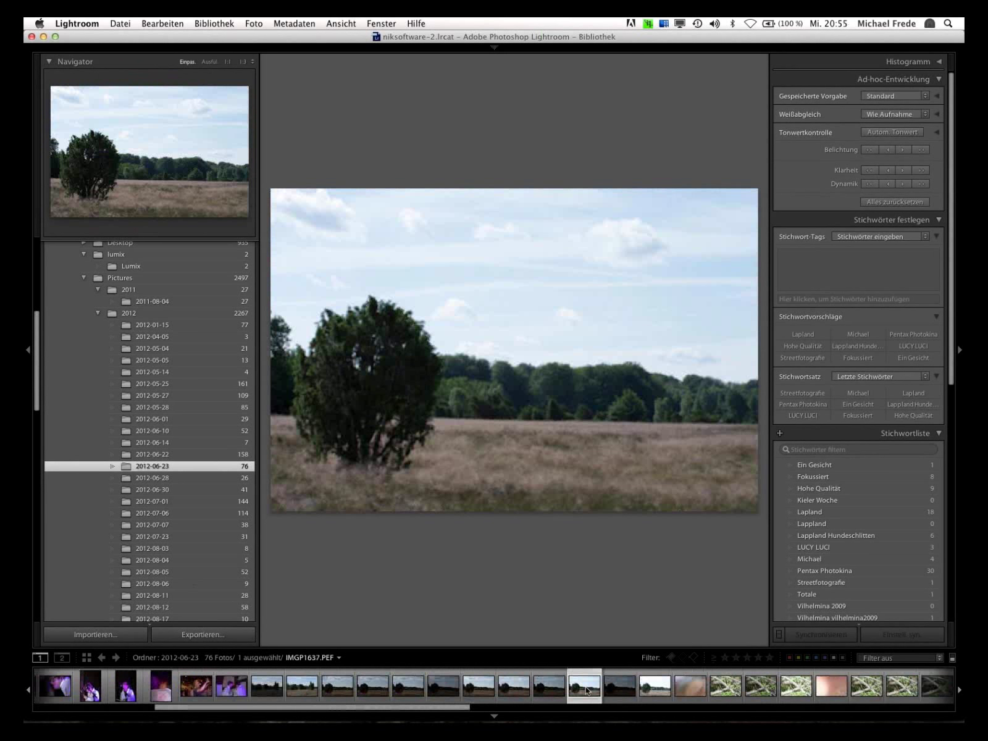
scroll(612, 689, down, 10)
click(638, 688)
key(Right)
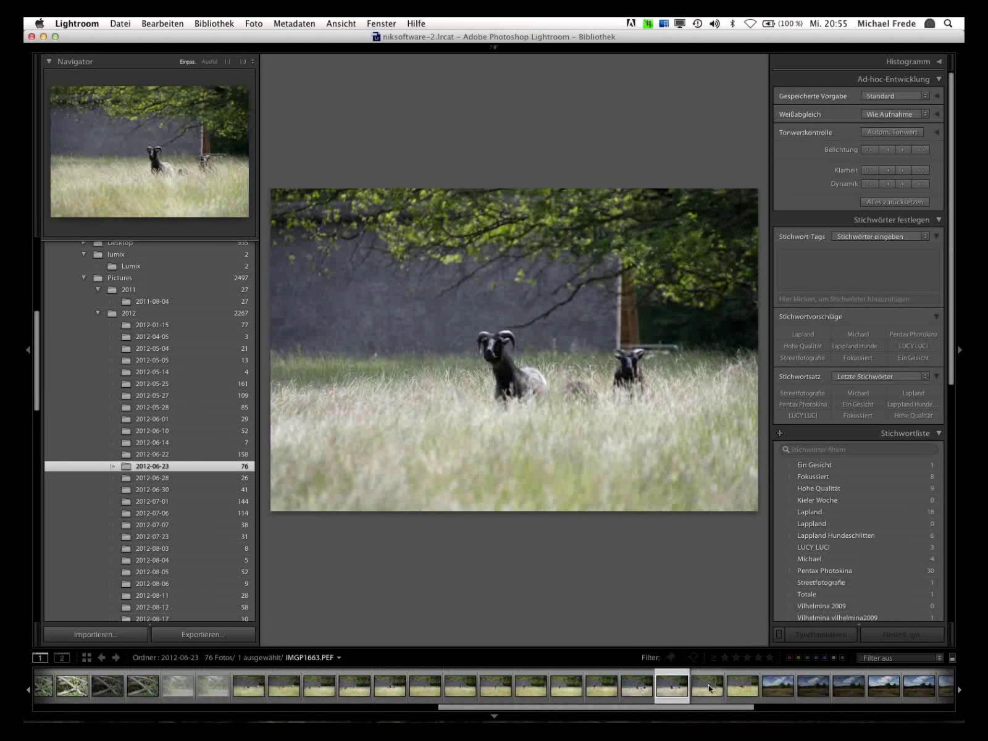
key(Right)
drag(501, 712, 553, 712)
Open Heidschnukke-1IMGP1664.psd from the Wilseder-Heide-Final folder for editing in Silver Efex Pro 2
scroll(148, 432, down, 15)
click(153, 482)
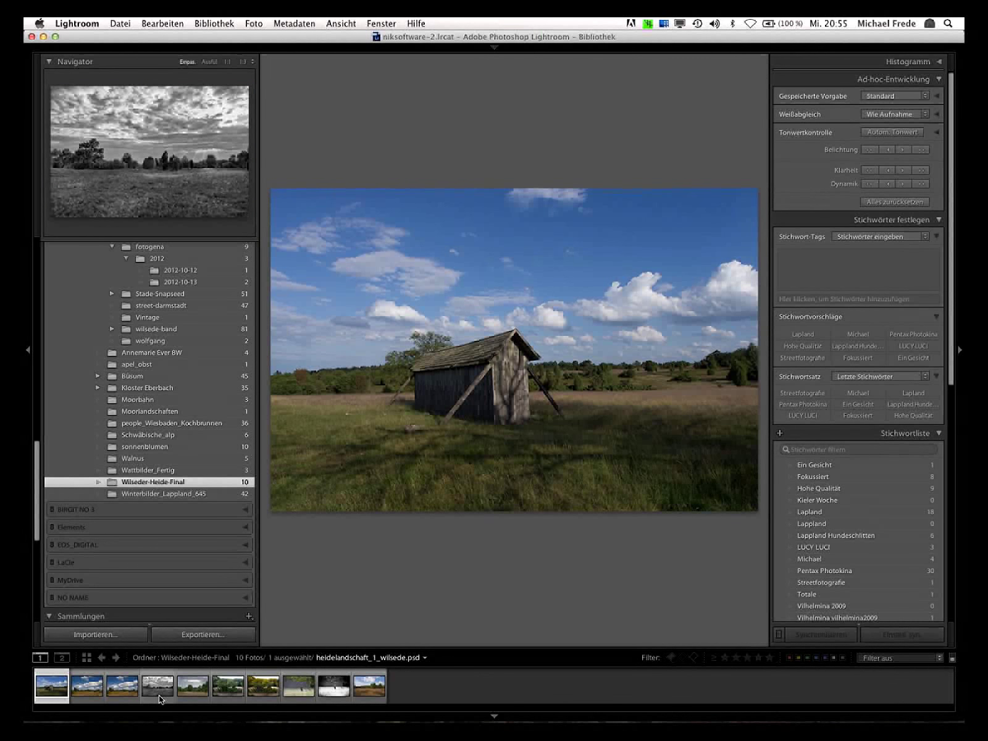
click(302, 689)
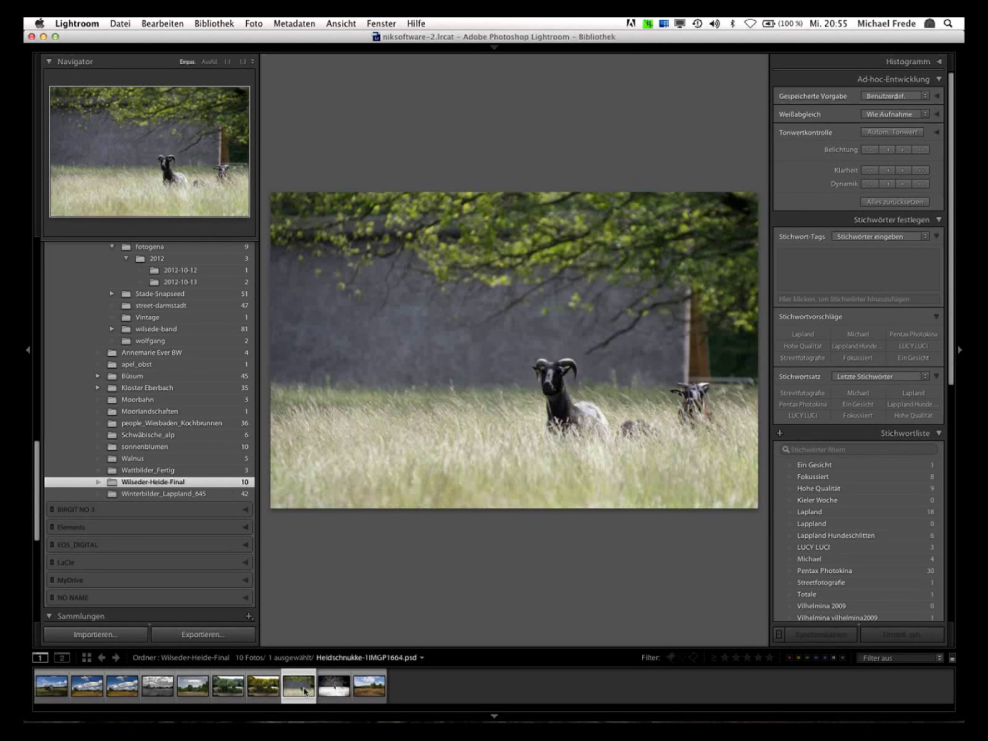
right_click(304, 692)
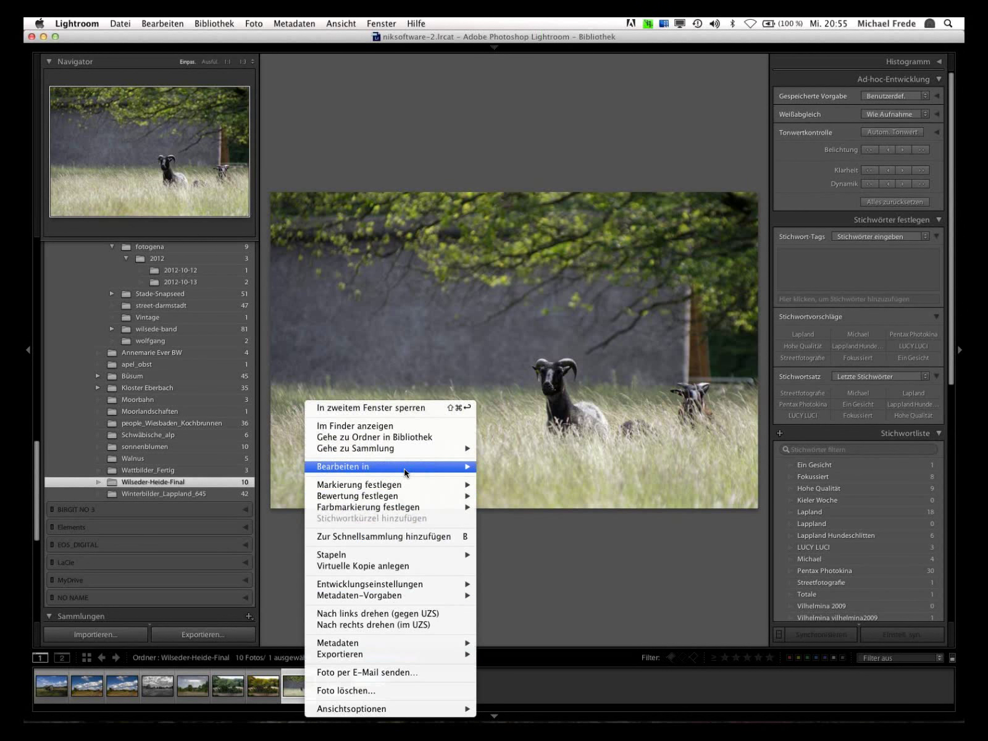
click(532, 467)
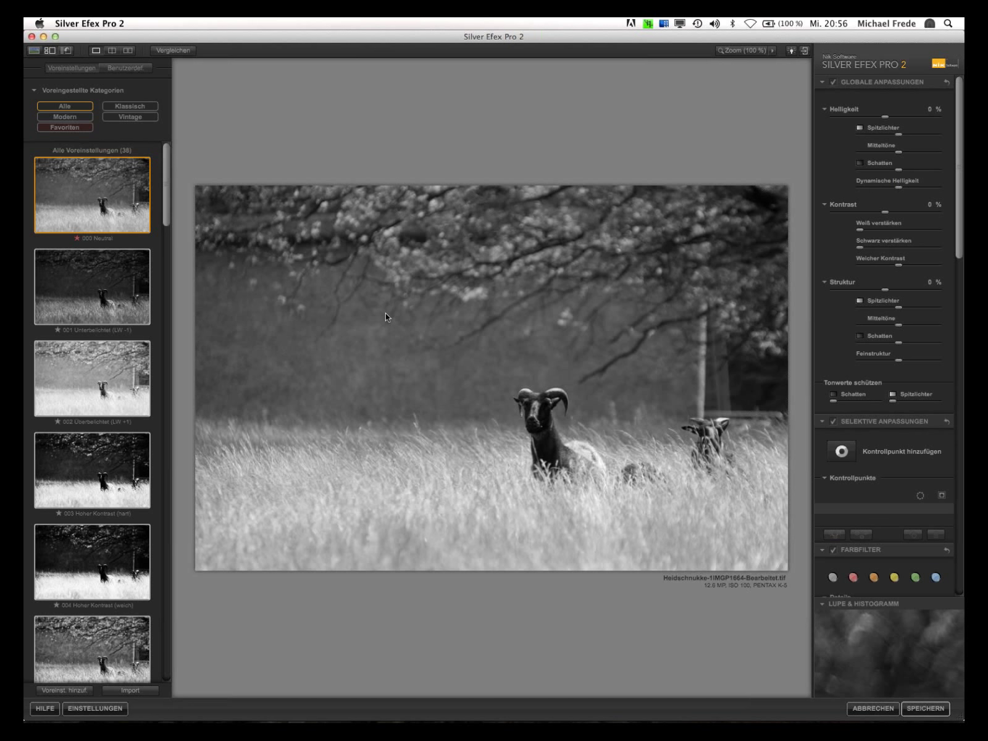
Look through the black-and-white presets down to the Grauverlauf and Vollständig dynamisch variants
scroll(166, 218, down, 5)
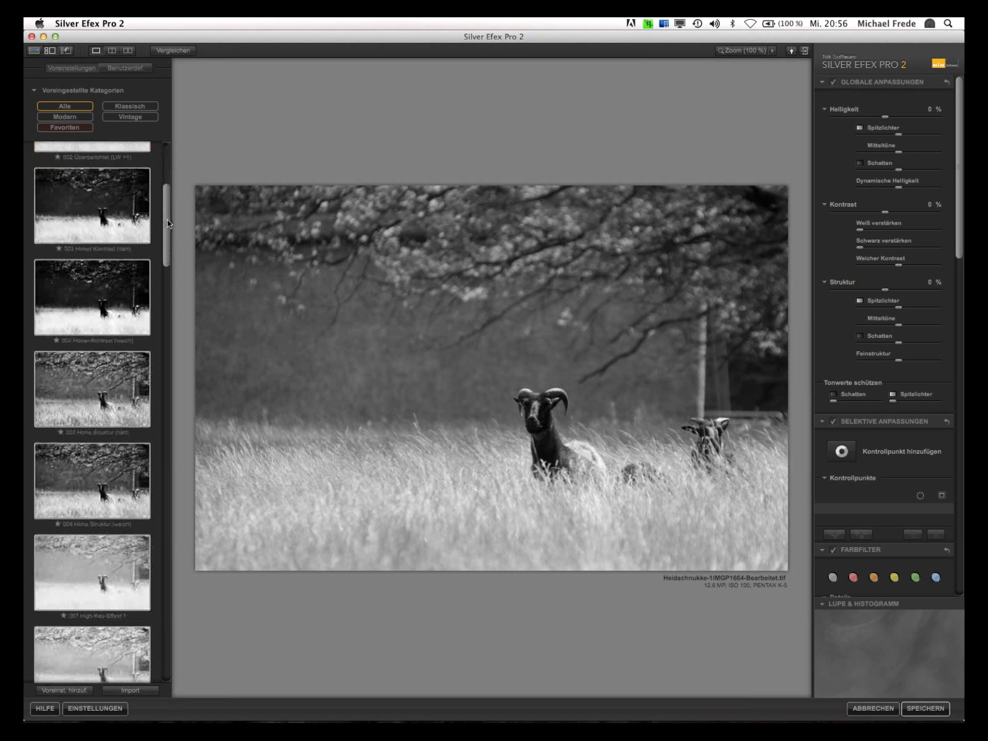
drag(167, 229, 173, 322)
drag(166, 325, 166, 378)
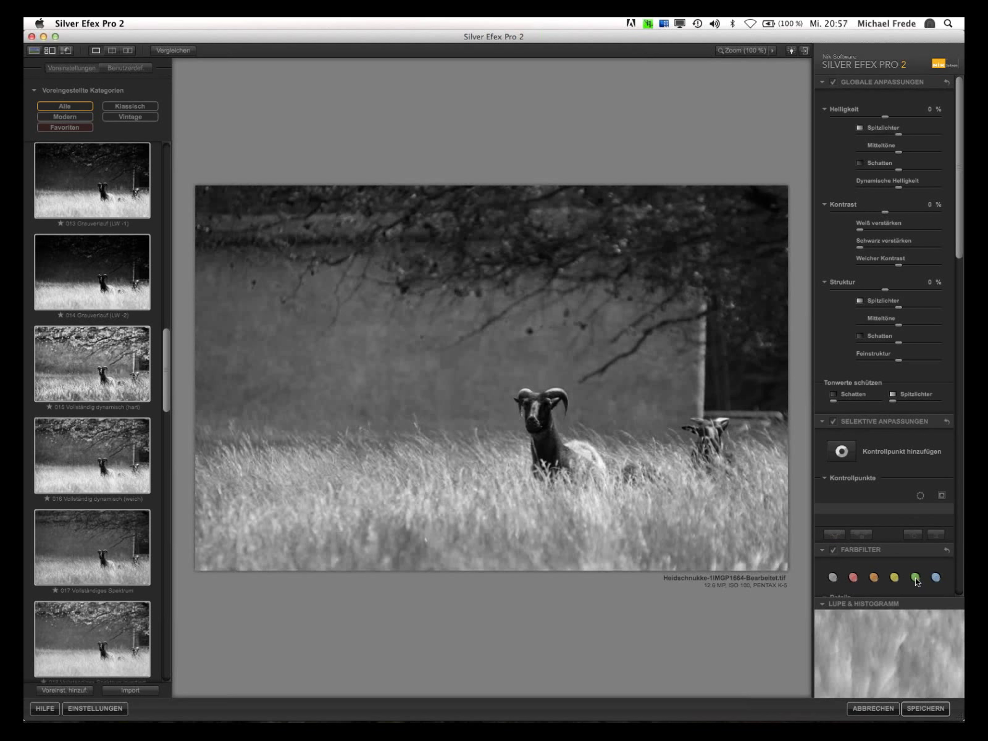
Compare the blue, red and orange colour filters on the sheep photo
click(936, 578)
click(854, 578)
click(874, 580)
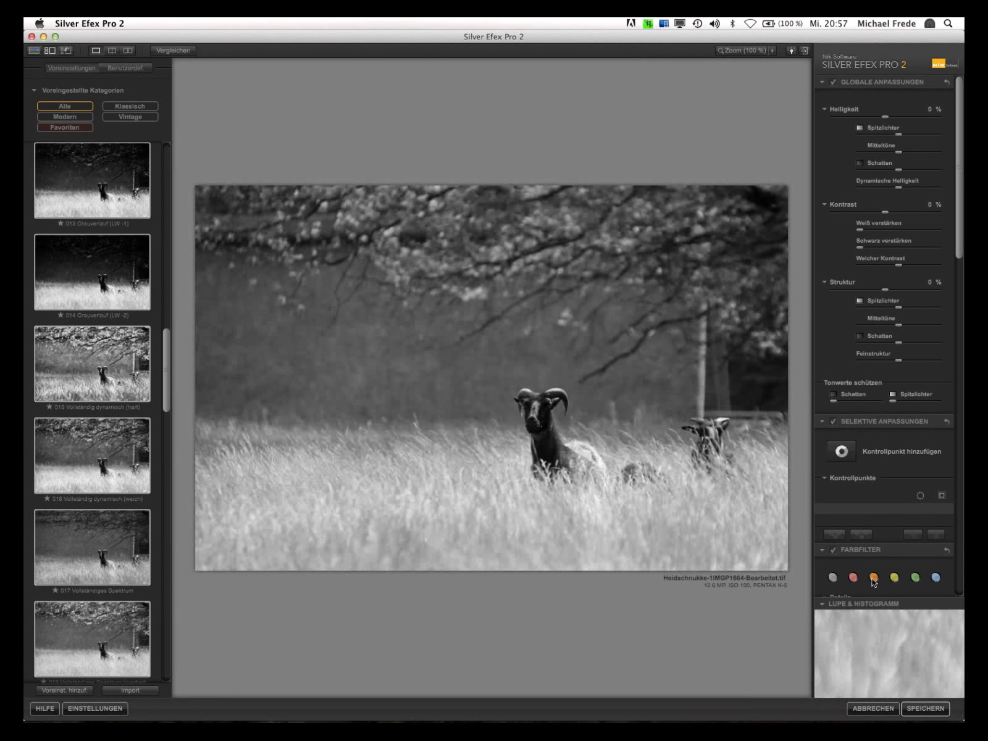
Add a control point on the ram's face with a 9% radius and raise its Feinstruktur to 75%
click(842, 451)
click(538, 414)
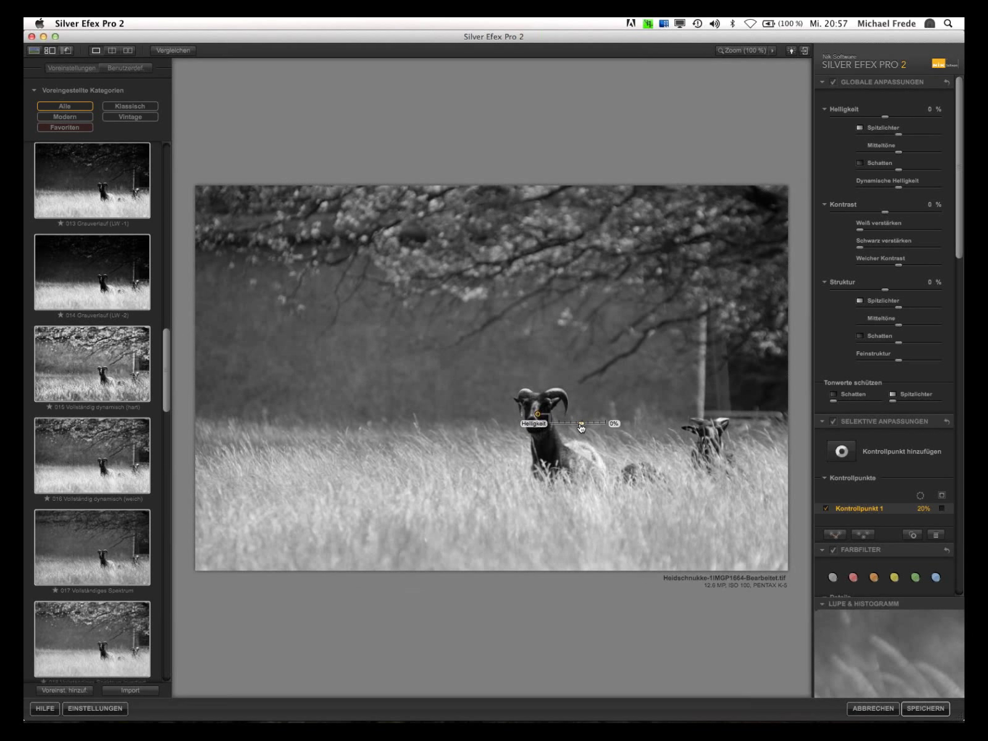
drag(581, 427, 544, 414)
mouse_move(581, 473)
mouse_down()
mouse_move(608, 475)
mouse_move(599, 477)
mouse_up()
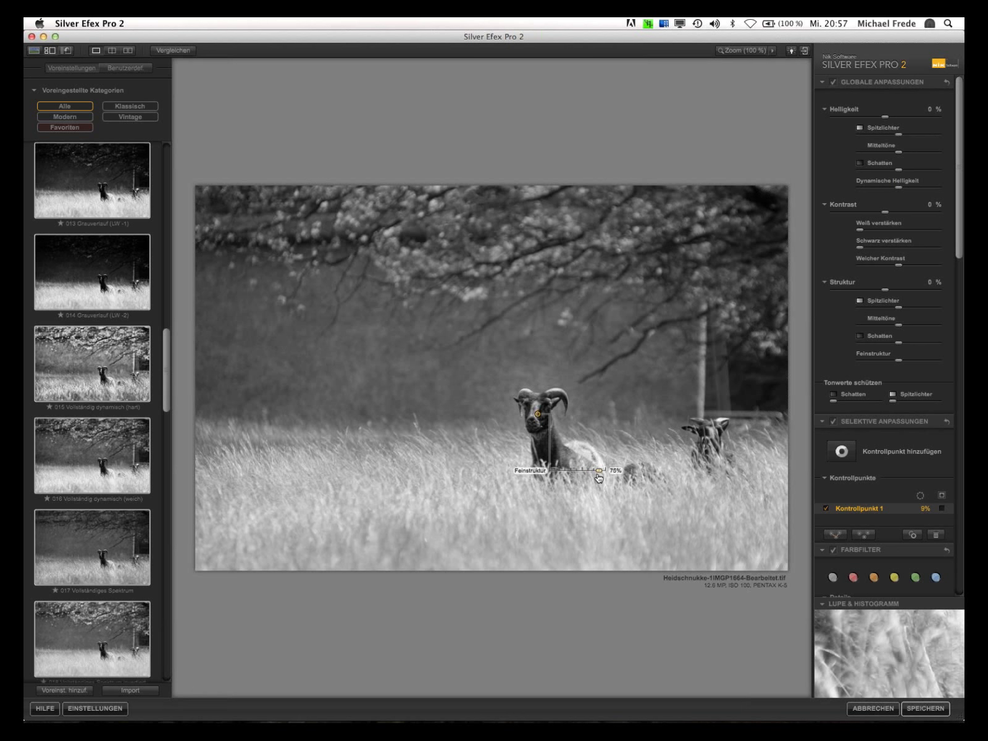
click(841, 452)
click(548, 375)
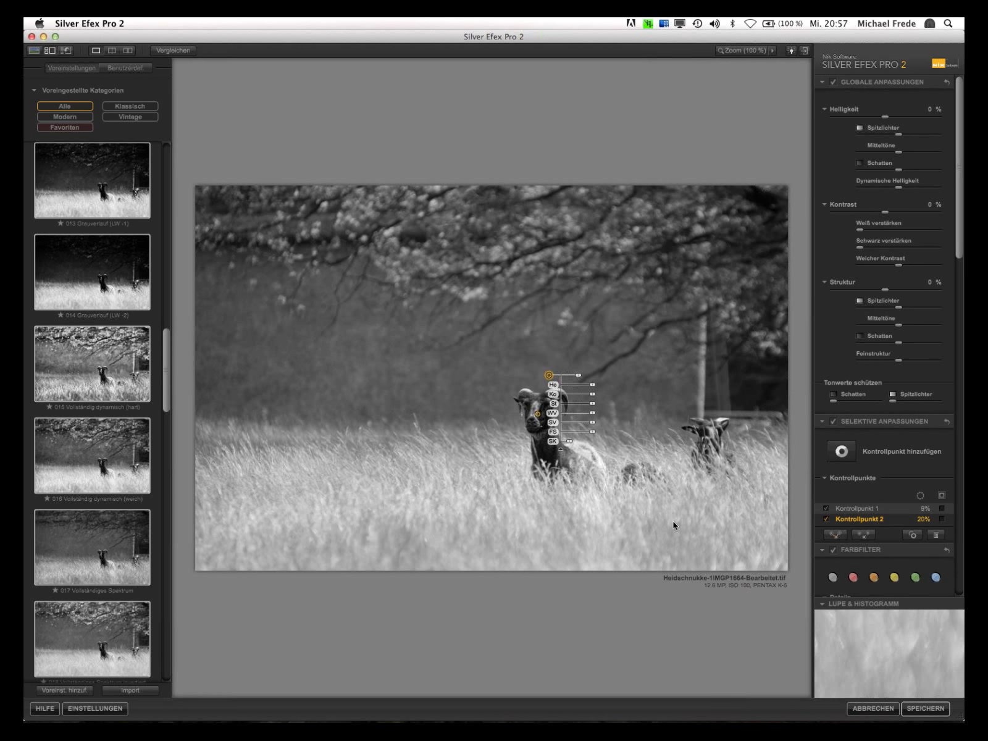
key(Delete)
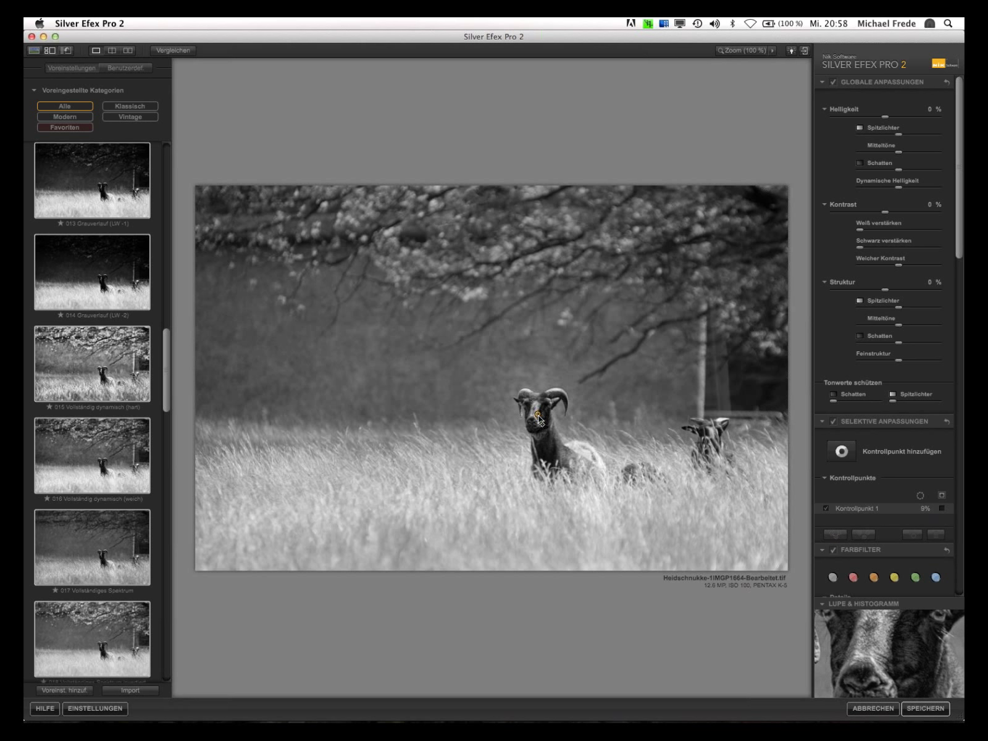
Move the face control point slightly up toward the ram's forehead and add a second control point in the background just above its horns
click(539, 415)
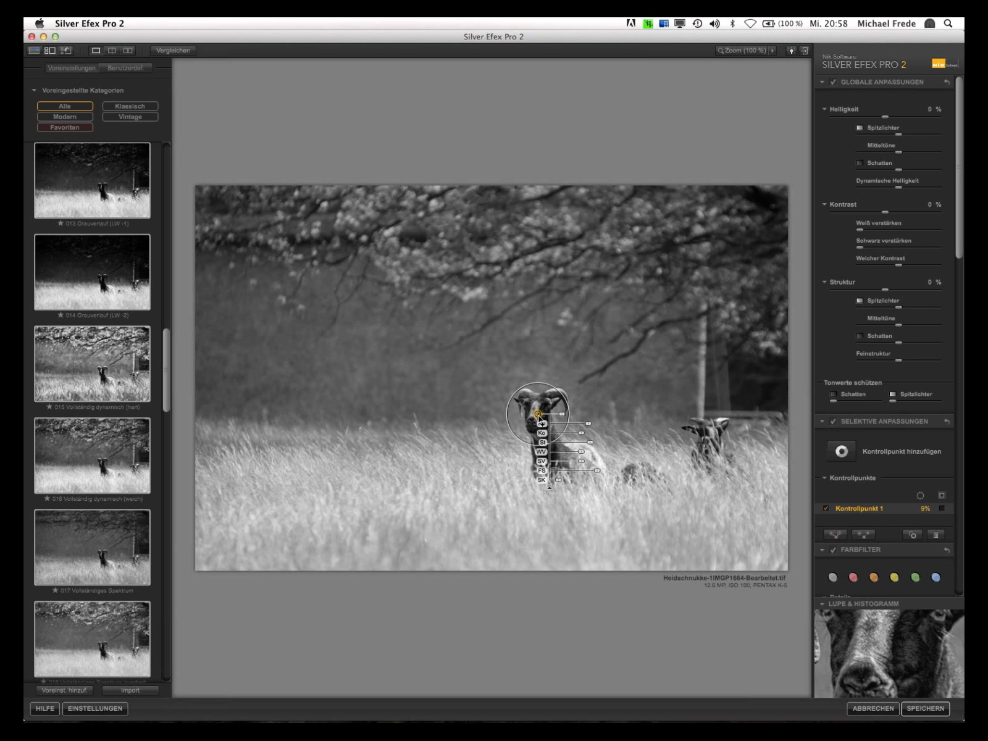
drag(539, 417, 540, 419)
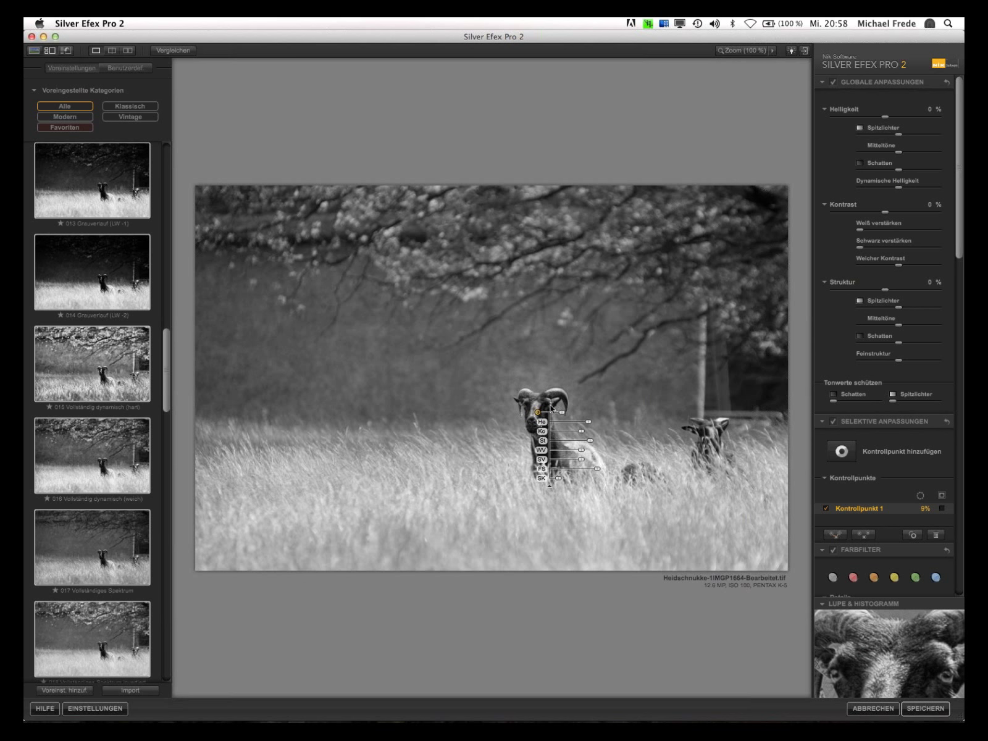
drag(538, 412, 542, 410)
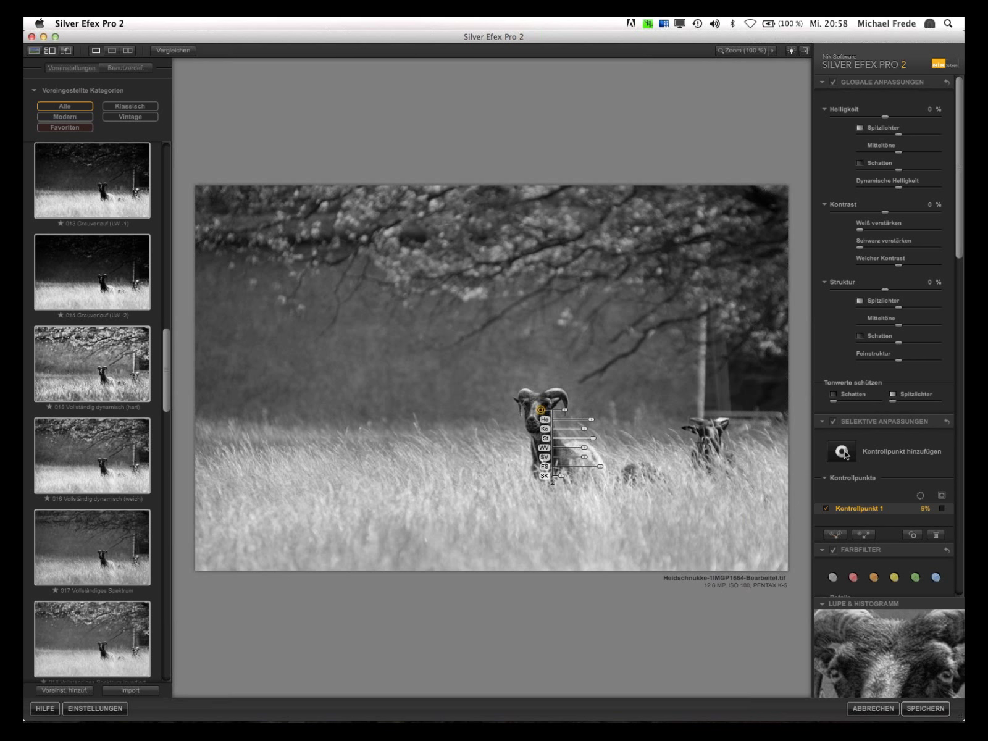
click(561, 433)
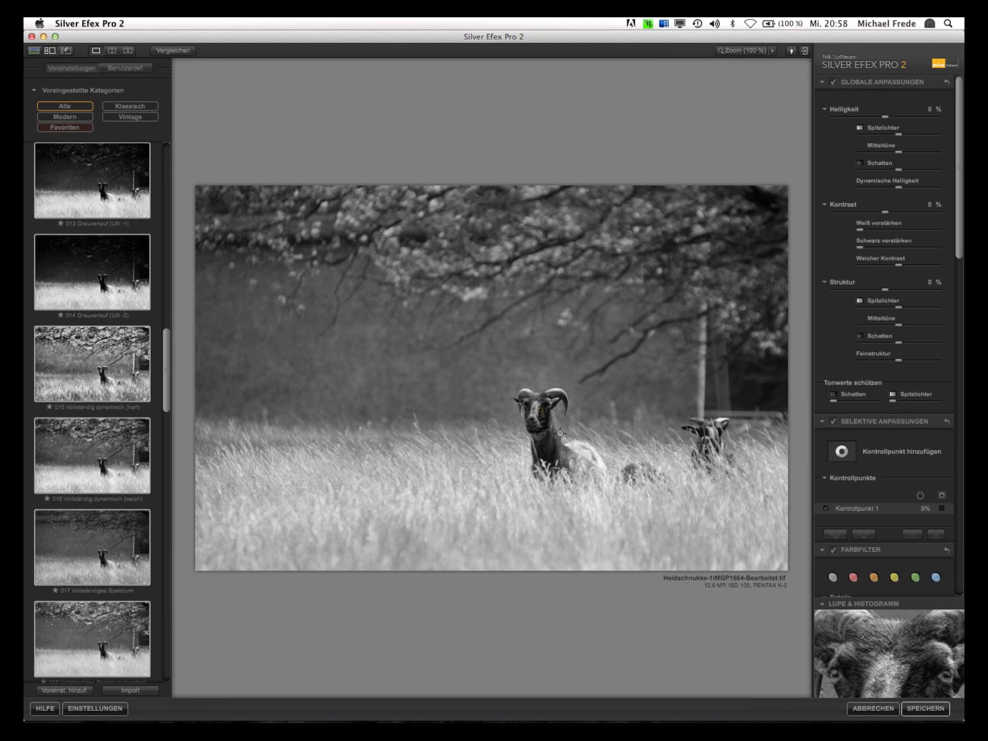
click(542, 376)
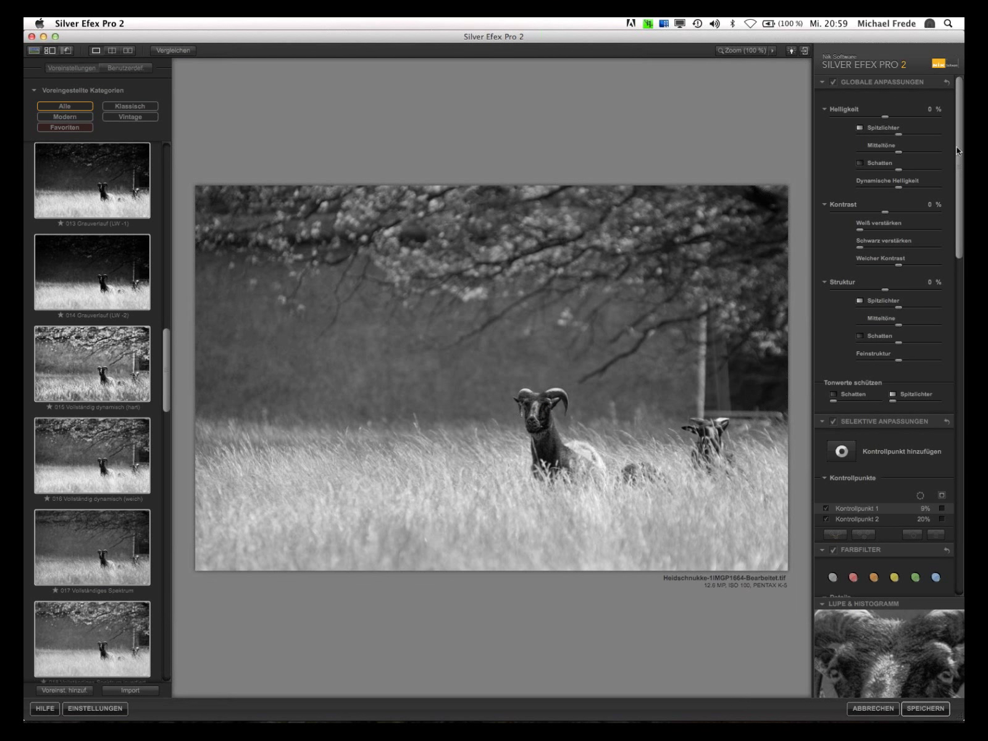
Apply the Bildränder border Typ 6 with Größe at -50% and save the black-and-white conversion
drag(957, 151, 957, 488)
click(924, 393)
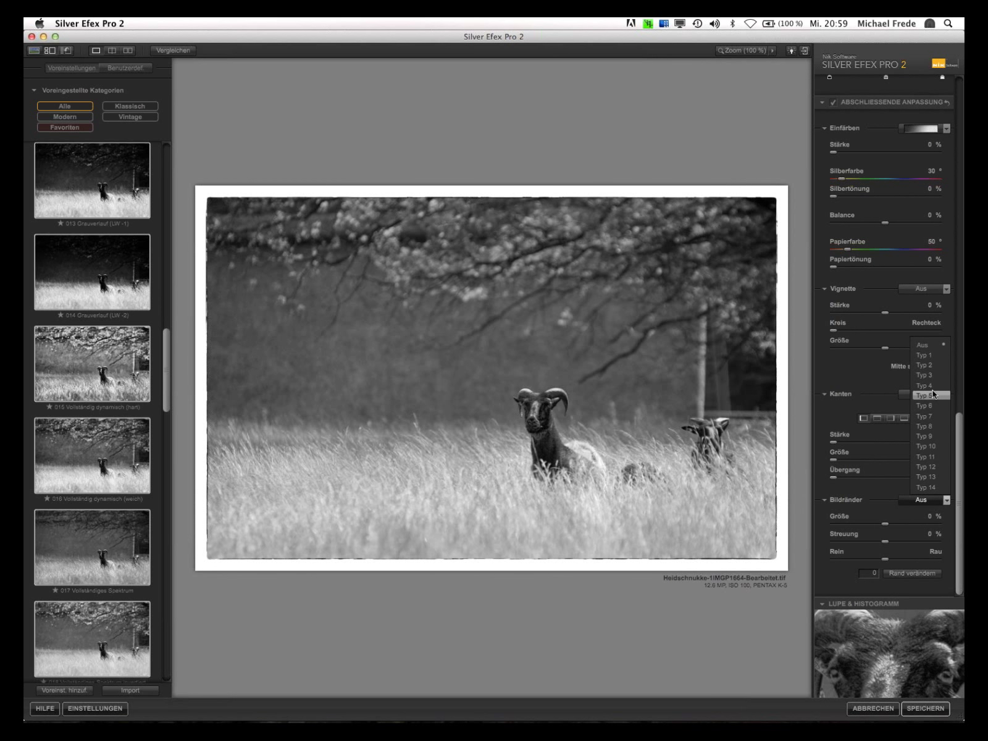
click(925, 406)
drag(833, 460, 877, 460)
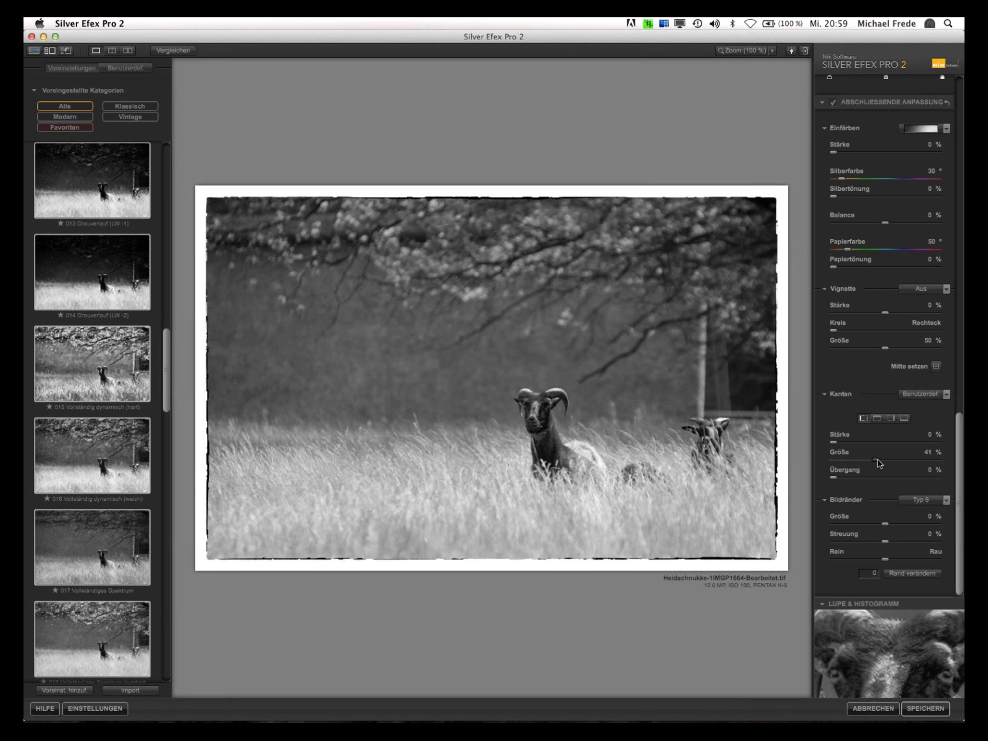
drag(875, 461, 833, 461)
drag(886, 524, 861, 532)
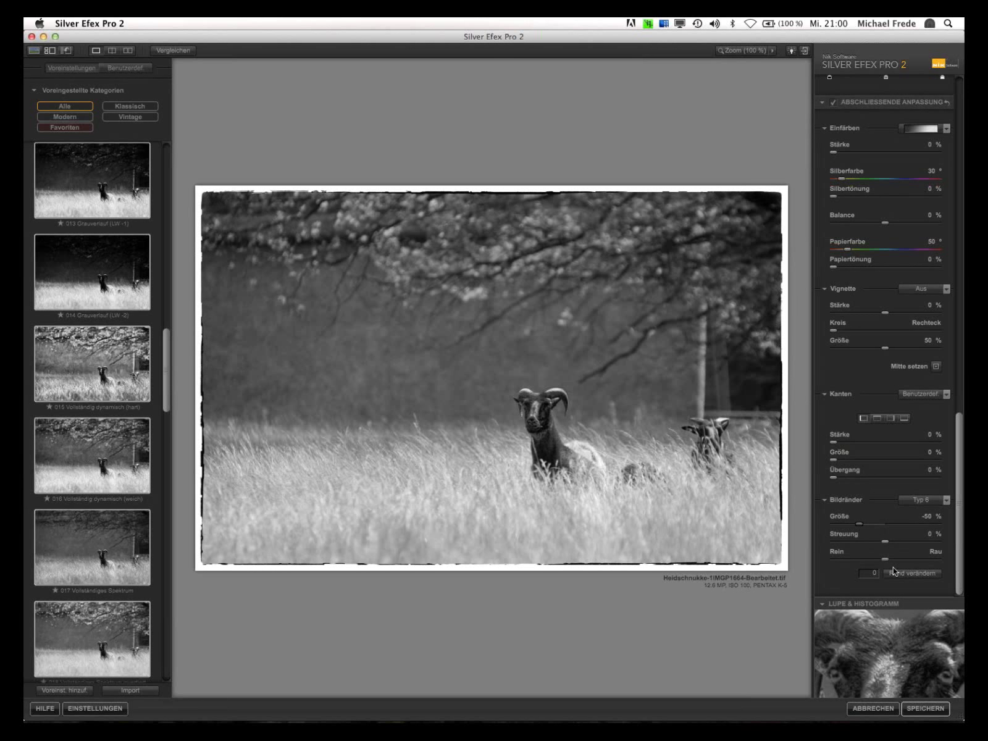
click(925, 708)
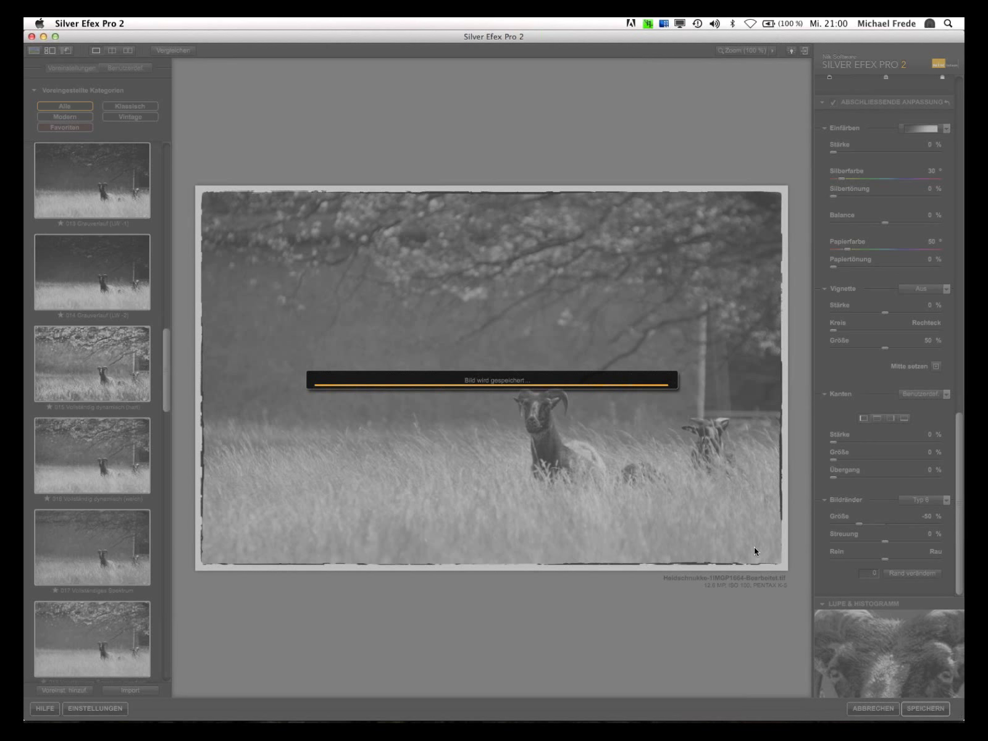